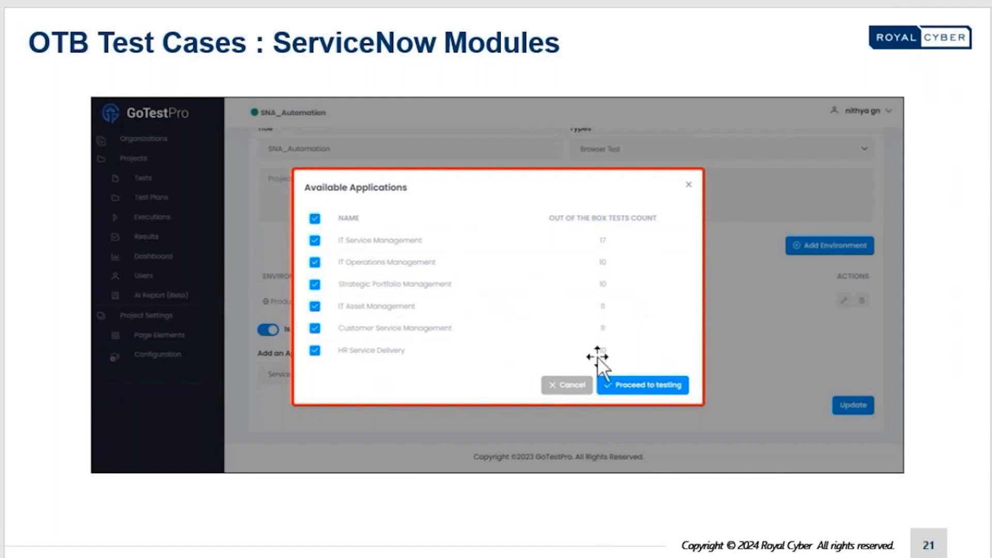
pyautogui.scroll(-1, 598, 356)
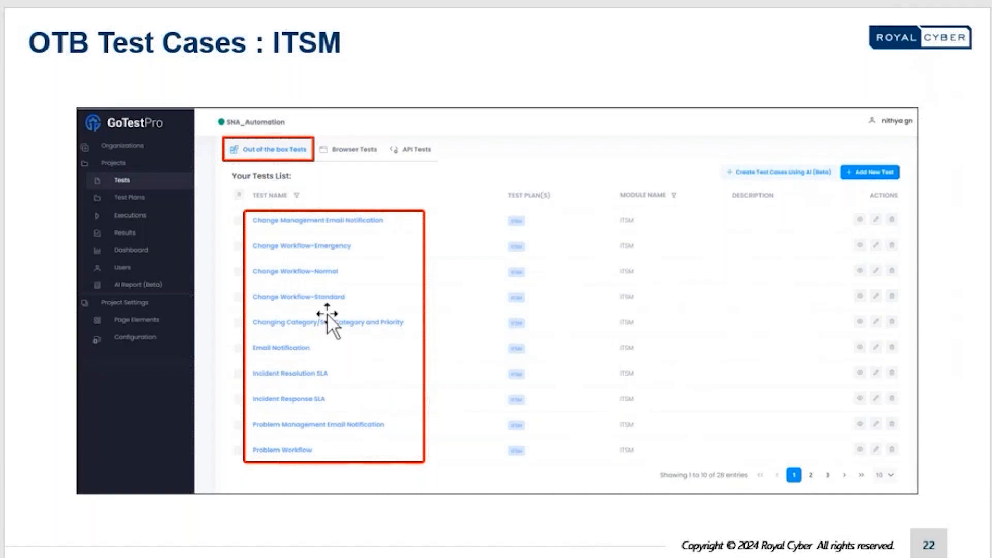
pyautogui.scroll(-1, 345, 309)
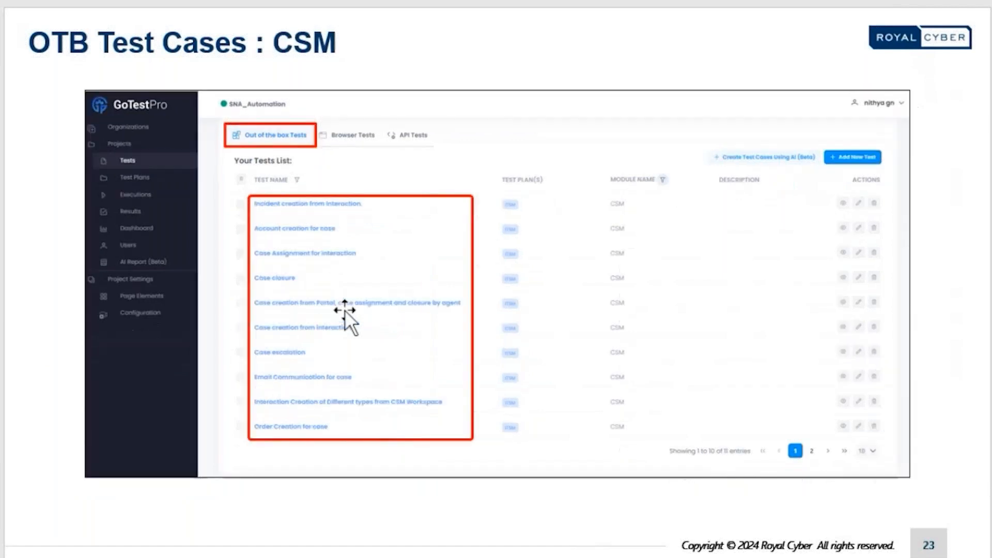
pyautogui.scroll(-1, 345, 309)
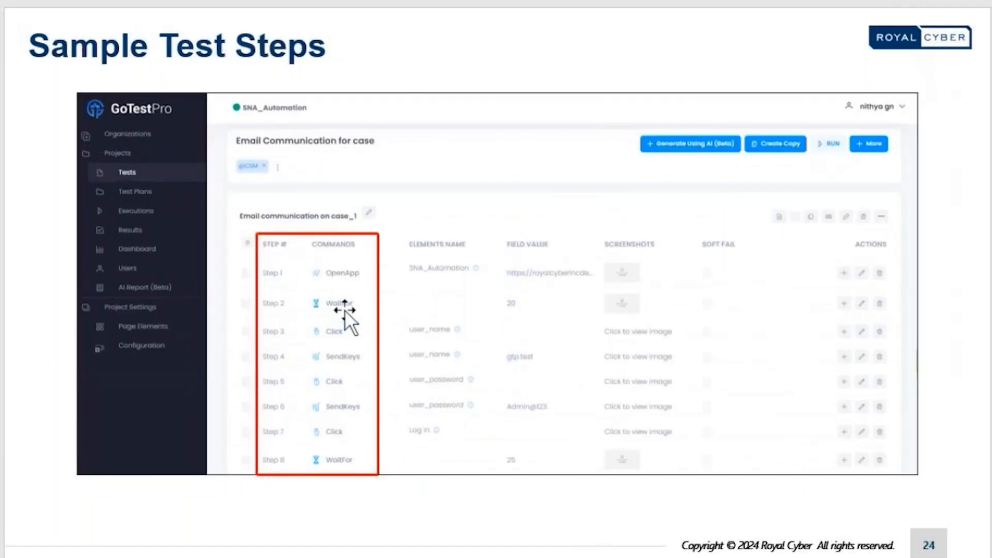
pyautogui.scroll(1, 356, 302)
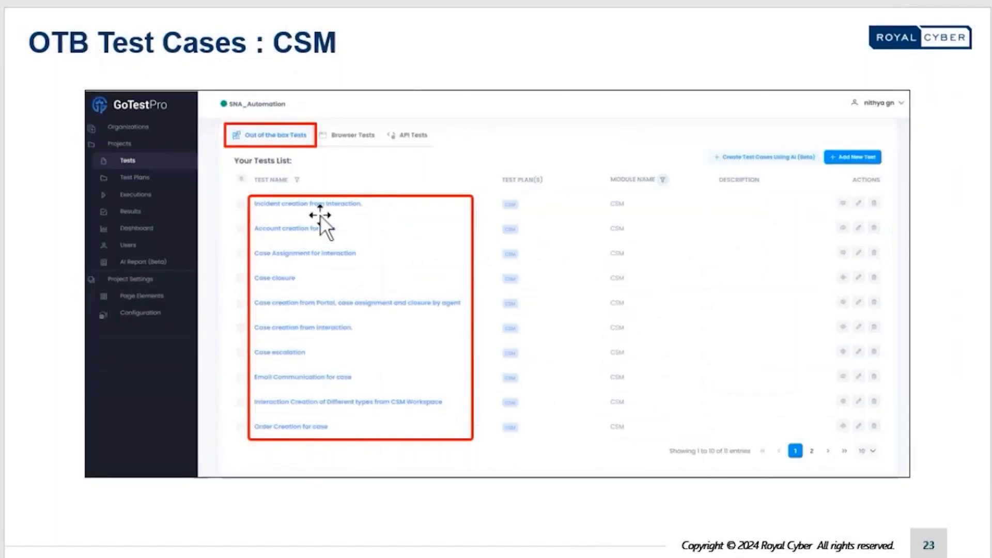
pyautogui.scroll(-1, 359, 263)
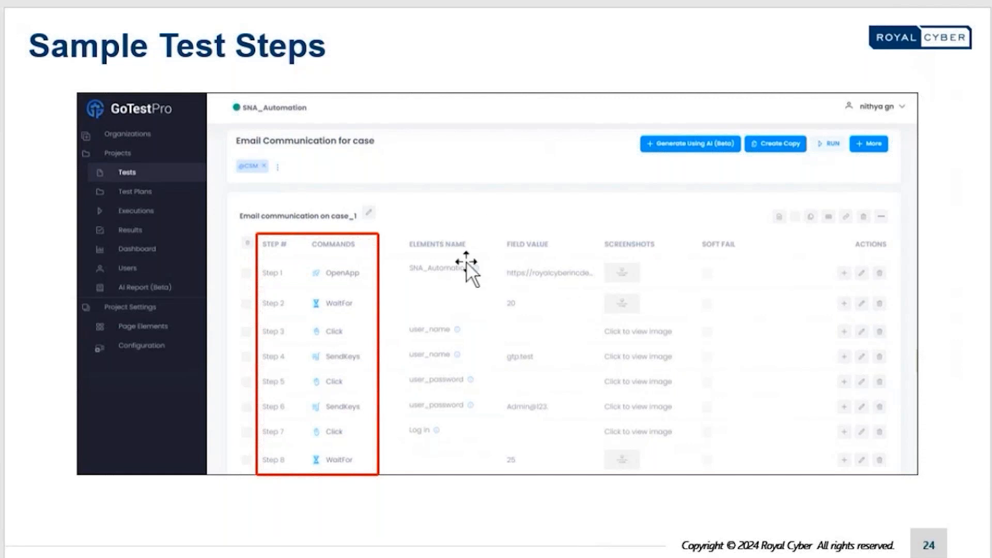
pyautogui.press('pagedown')
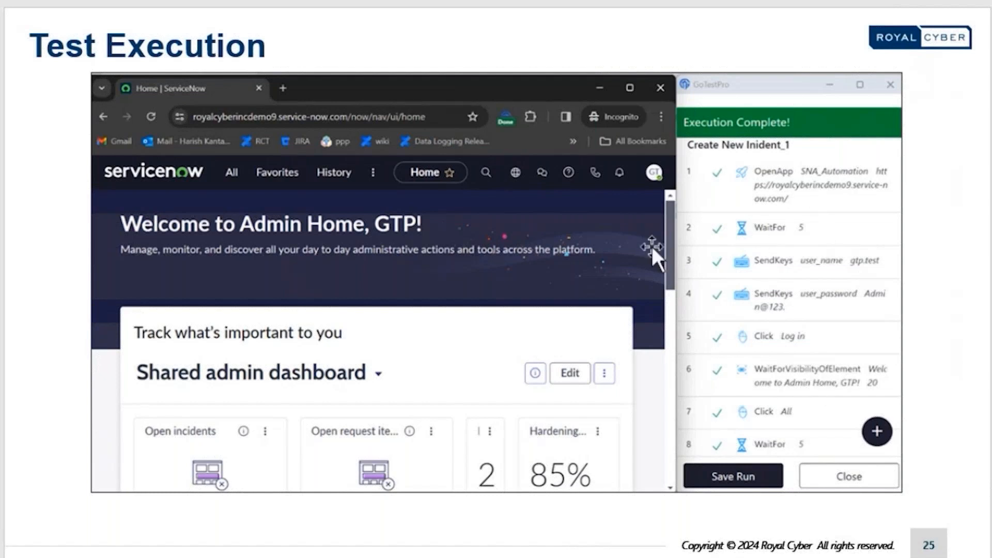
pyautogui.press('Right')
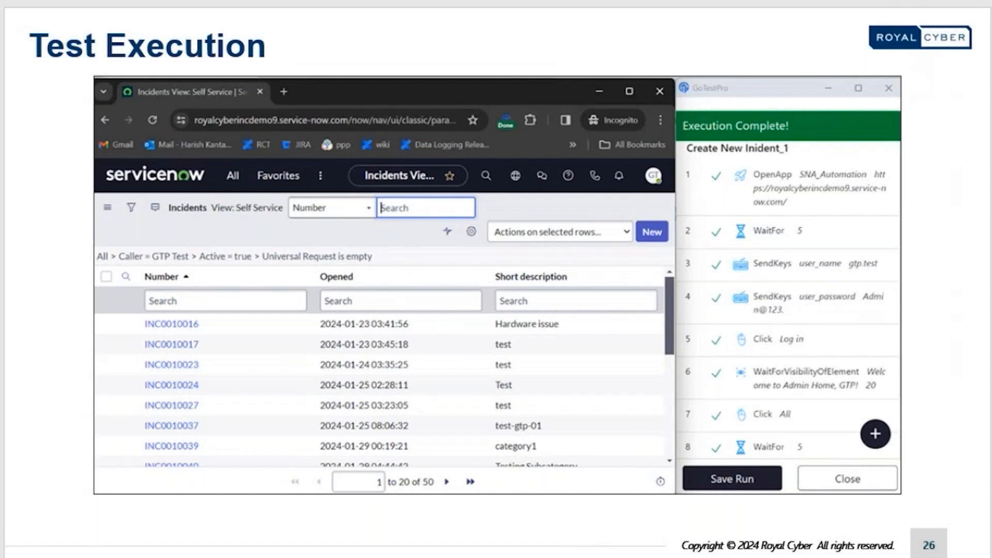
pyautogui.press('Right')
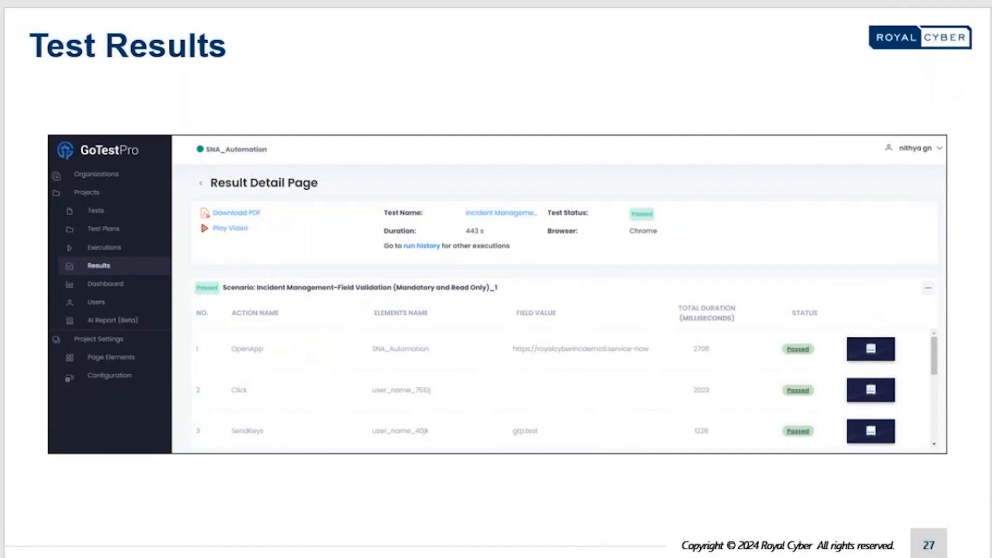
pyautogui.press('Right')
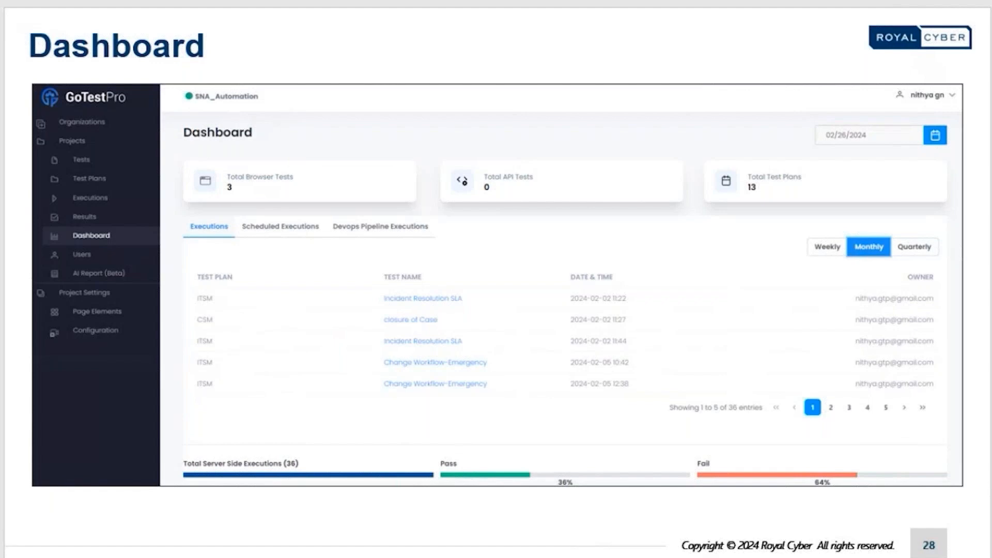
pyautogui.press('Right')
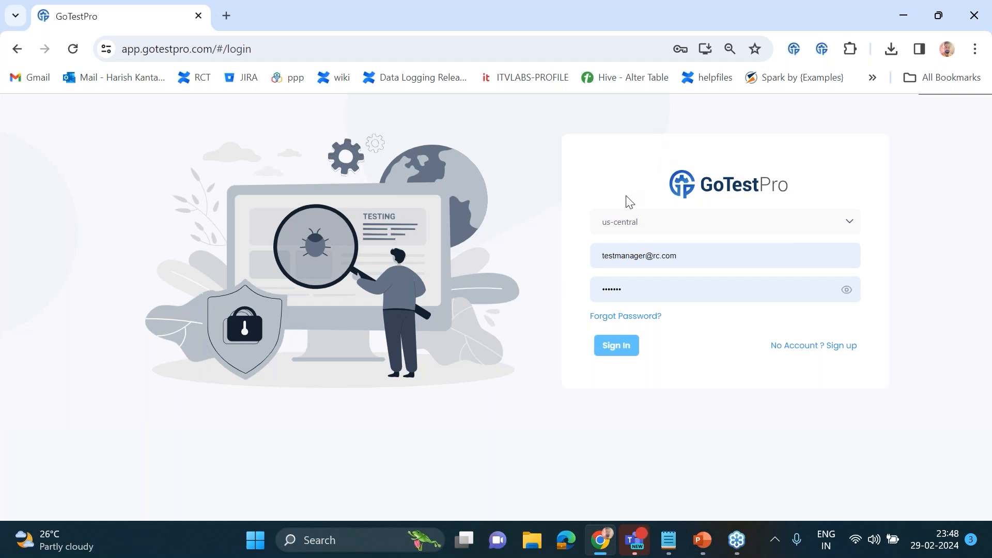
# - Sign in to GoTestPro in the browser with the prefilled credentials and start creating a new project
pyautogui.click(685, 343)
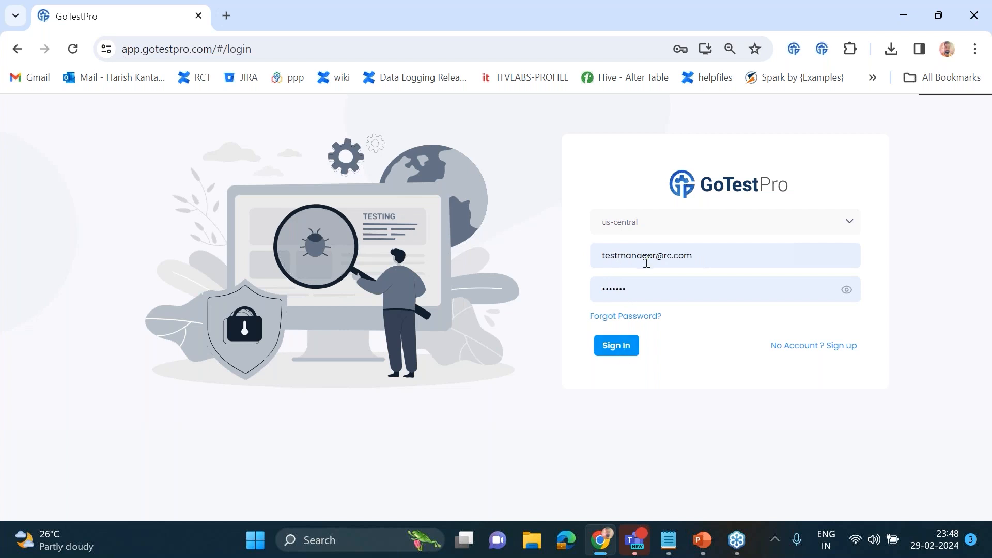
pyautogui.click(618, 346)
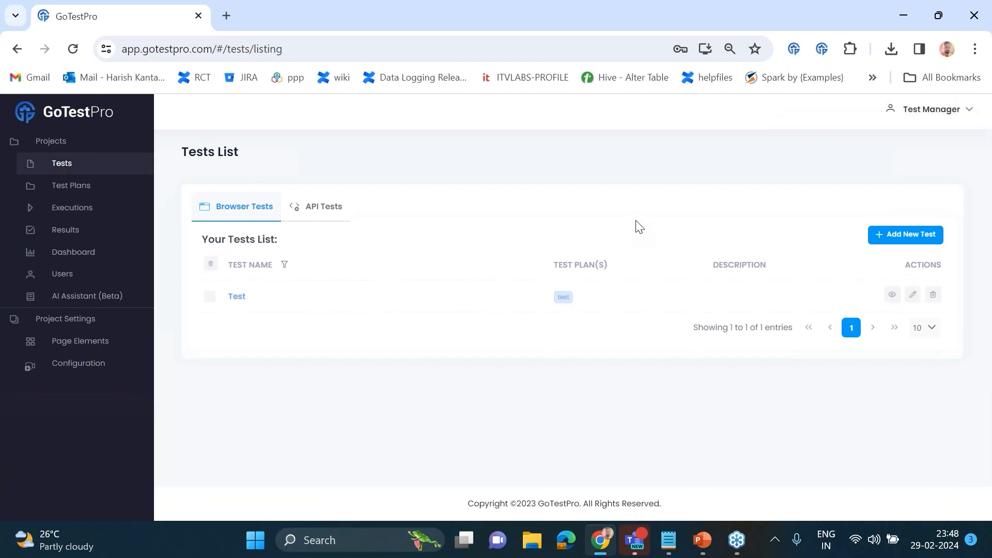
pyautogui.click(100, 141)
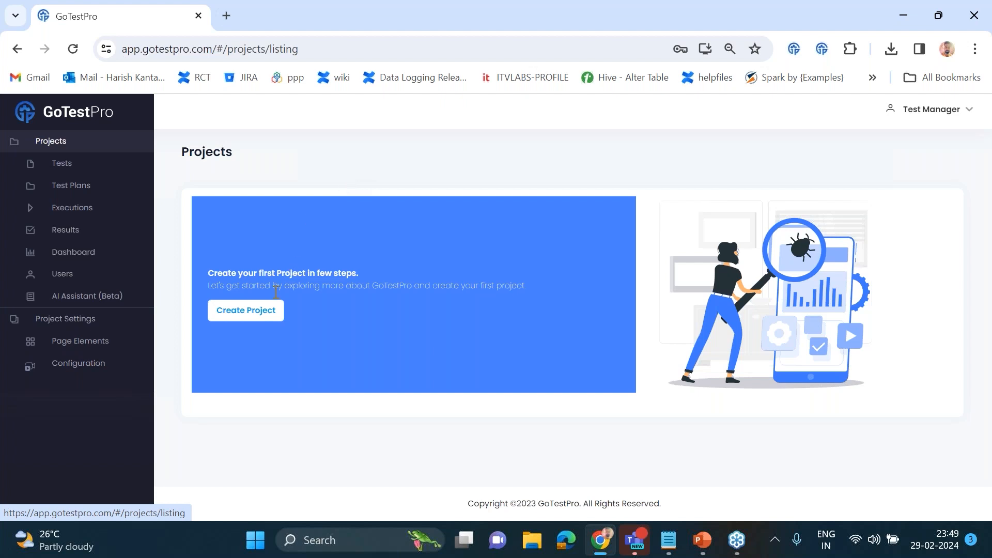
pyautogui.click(273, 318)
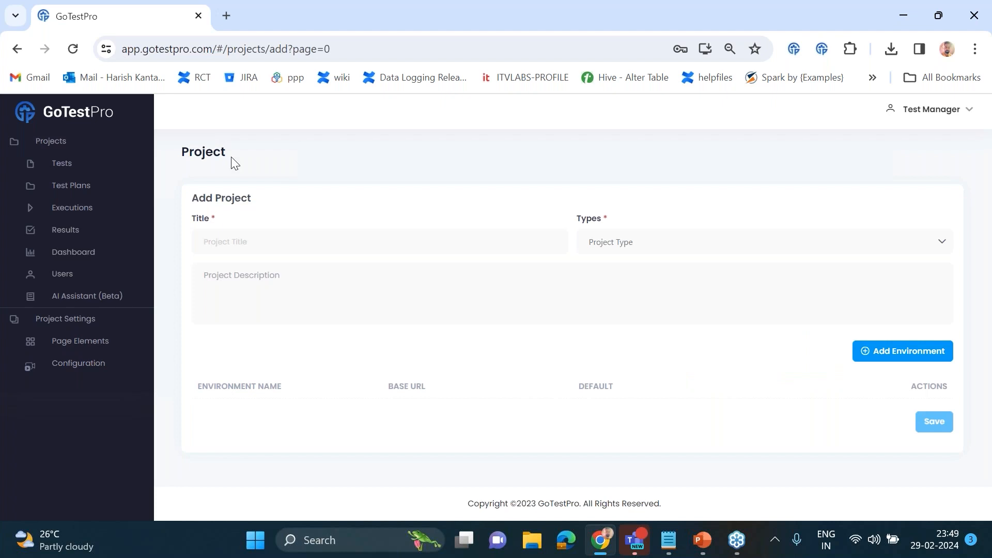
pyautogui.click(101, 143)
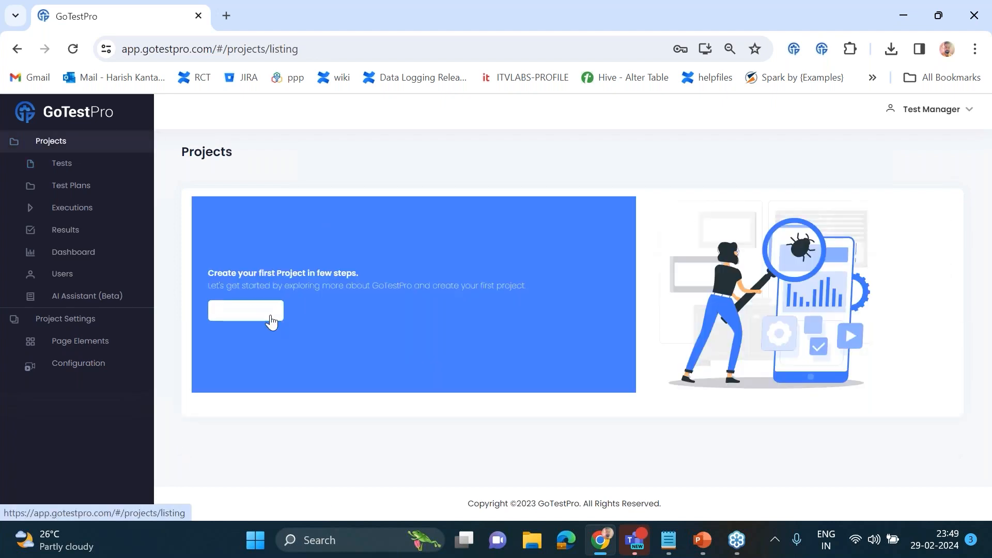
pyautogui.click(271, 321)
# - Title the new project SN_Demo and set its type to Browser Test
pyautogui.click(303, 241)
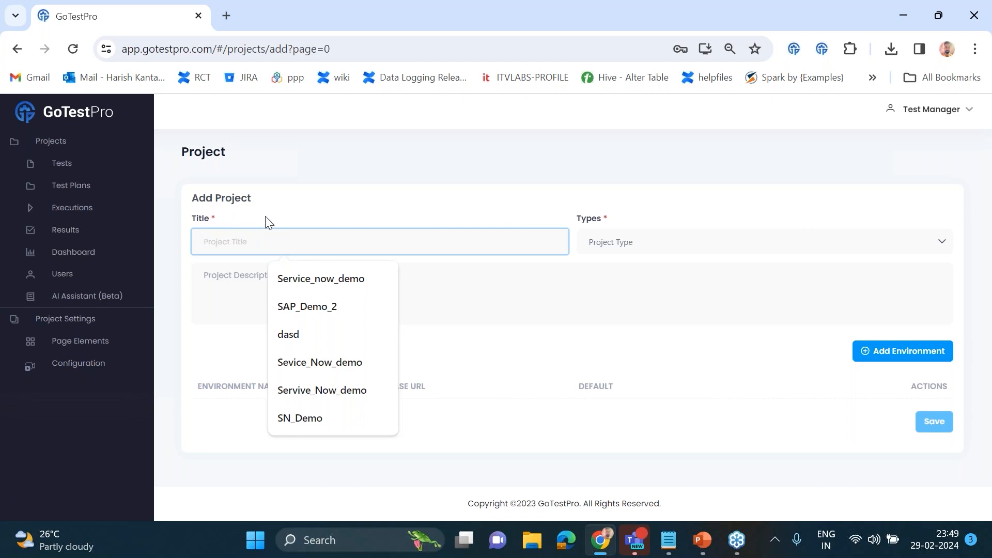
pyautogui.write('SN')
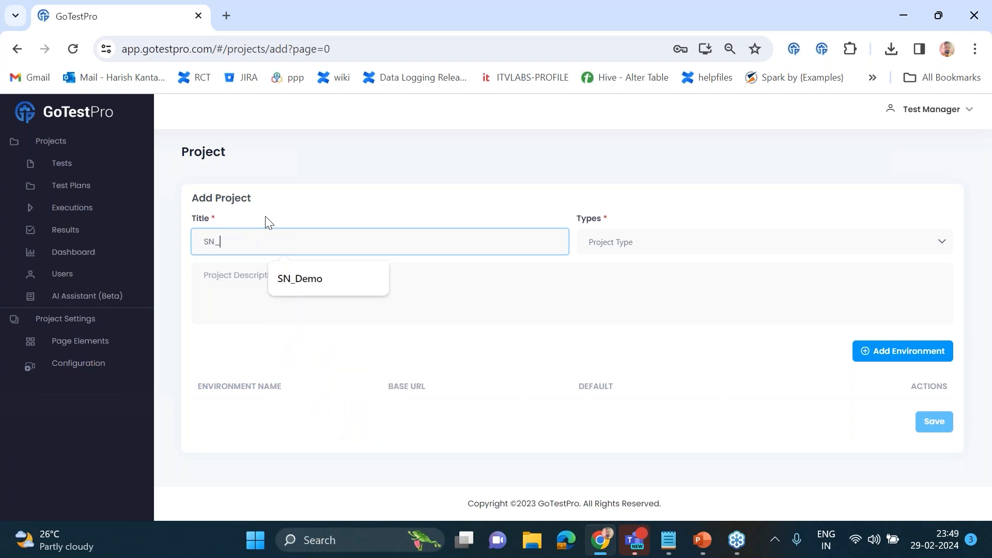
pyautogui.write('_Demo')
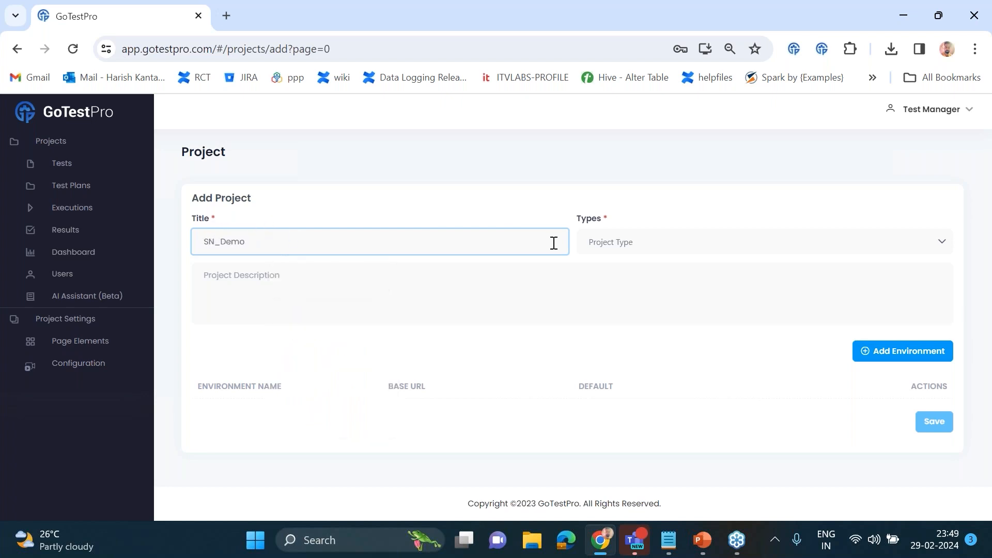
pyautogui.click(615, 242)
pyautogui.click(614, 243)
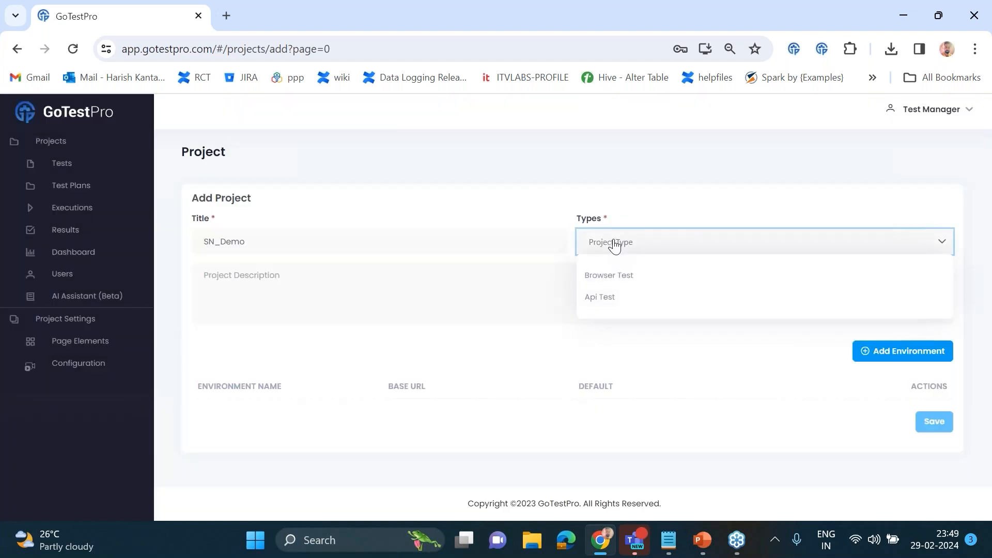
pyautogui.click(616, 279)
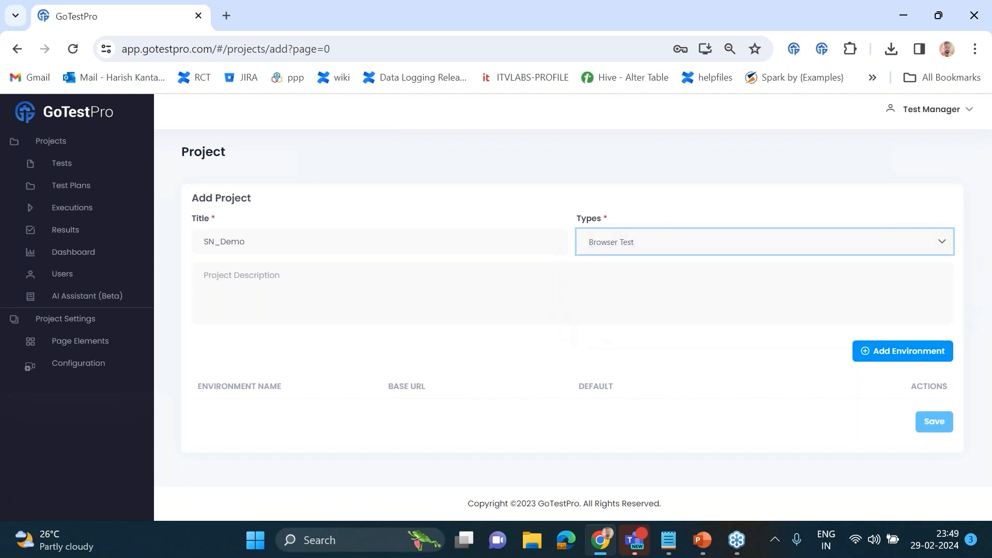
# - Start adding an environment to the project and choose Dev as the environment
pyautogui.click(871, 359)
pyautogui.click(384, 283)
pyautogui.click(385, 283)
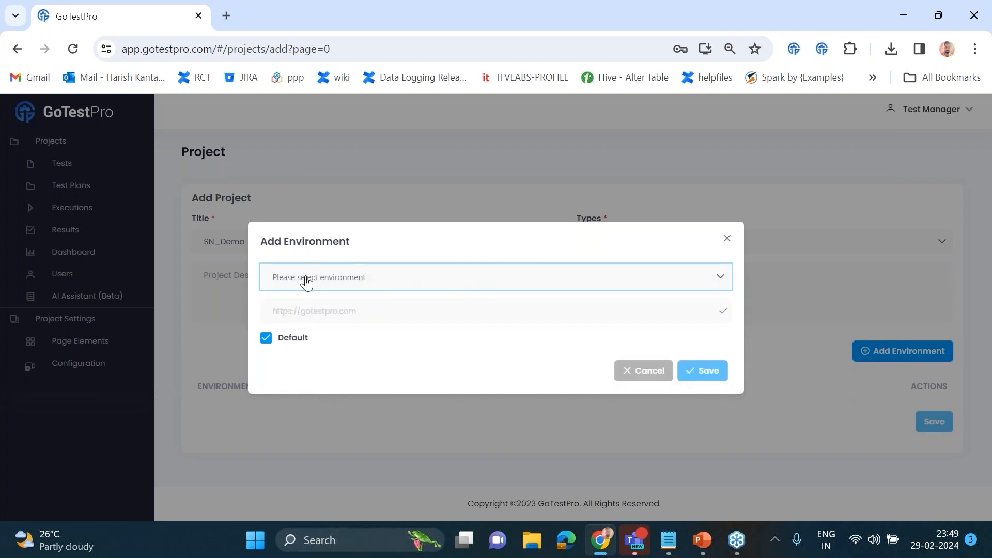
pyautogui.click(389, 280)
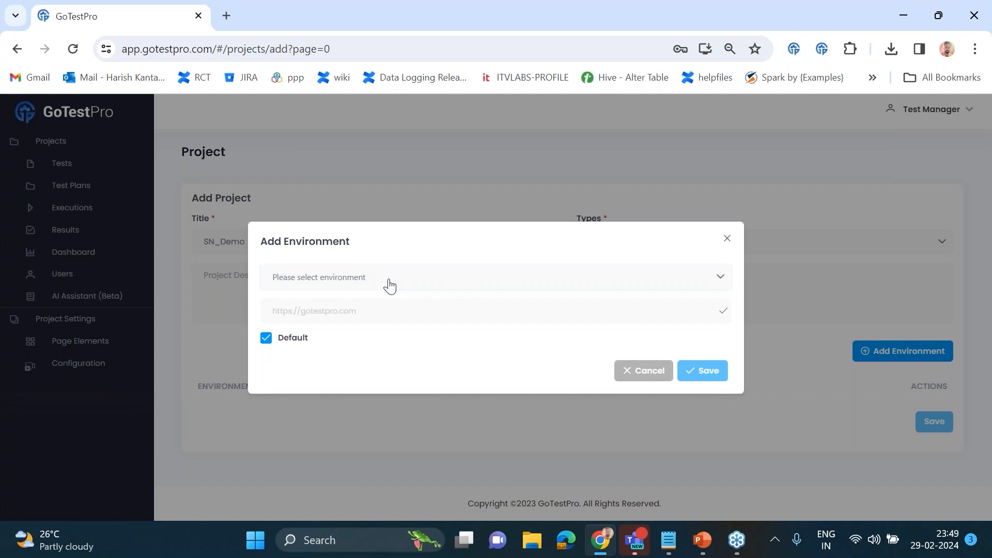
pyautogui.click(390, 286)
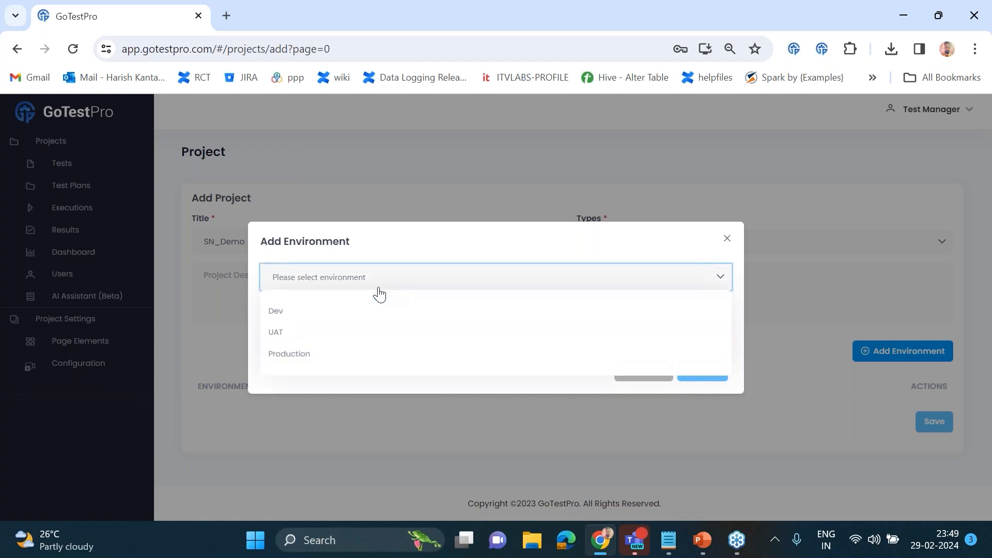
pyautogui.click(353, 322)
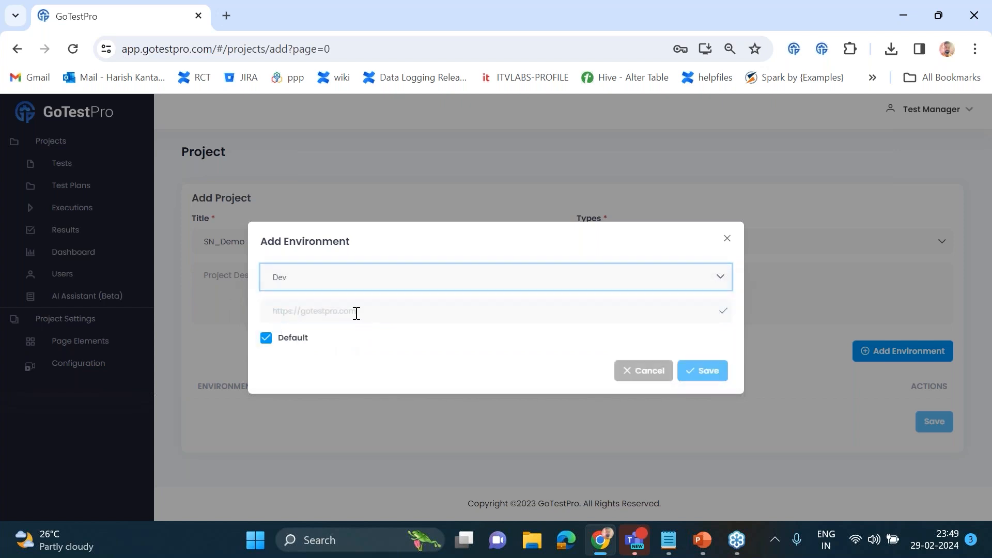
pyautogui.click(667, 543)
pyautogui.moveTo(377, 109); pyautogui.dragTo(52, 120)
pyautogui.hotkey('ctrl', 'c')
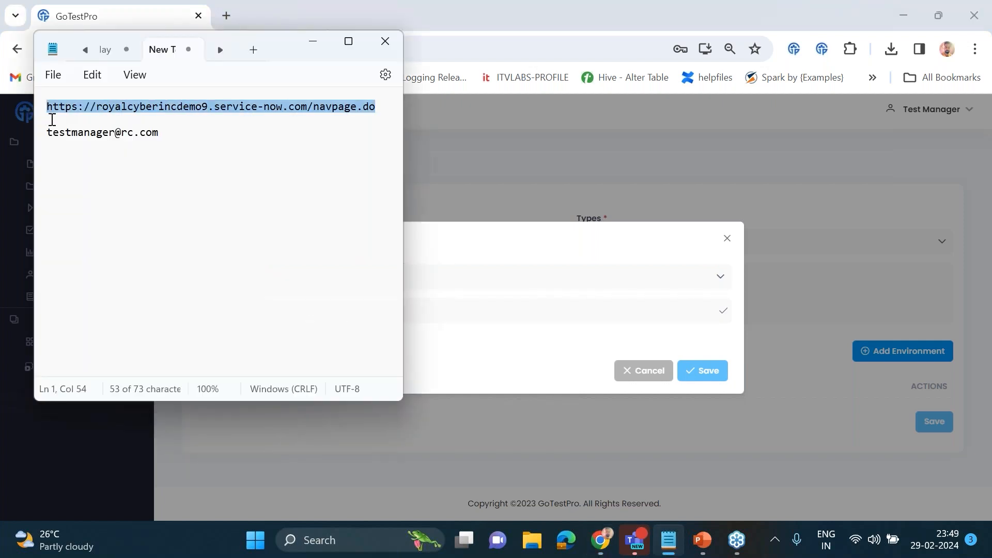
pyautogui.click(312, 48)
pyautogui.click(356, 309)
pyautogui.hotkey('ctrl', 'v')
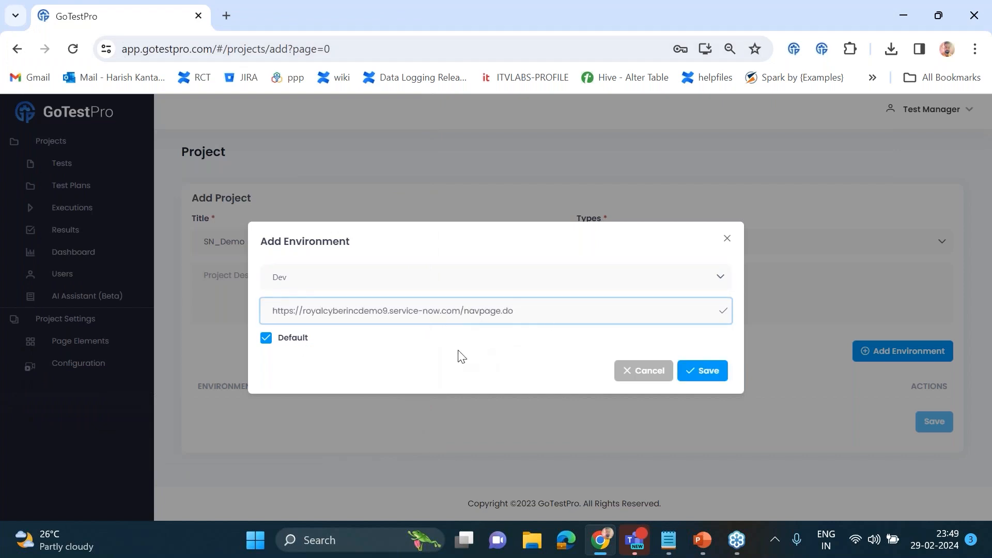
pyautogui.click(695, 370)
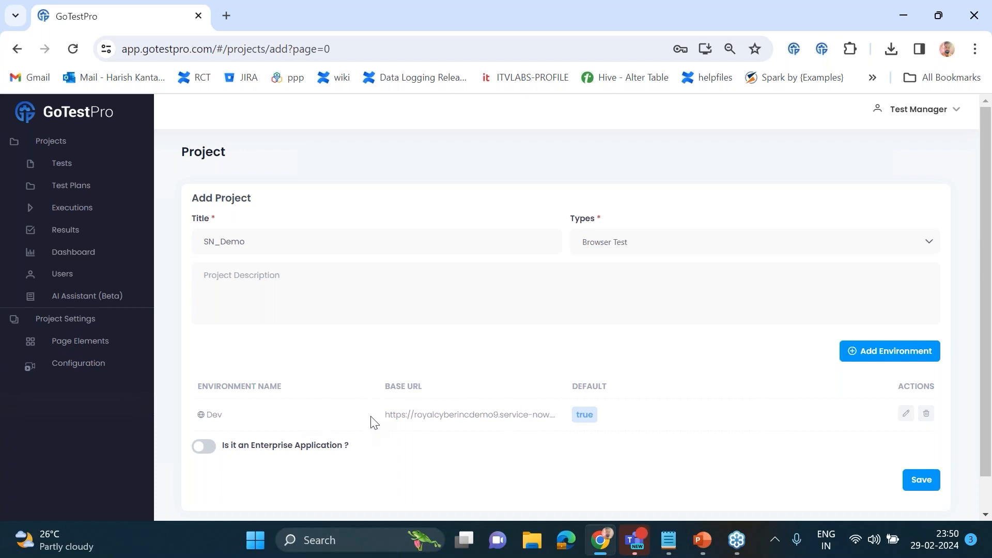
# - Mark the project as an enterprise application and select Service Now as its platform
pyautogui.scroll(-1, 258, 434)
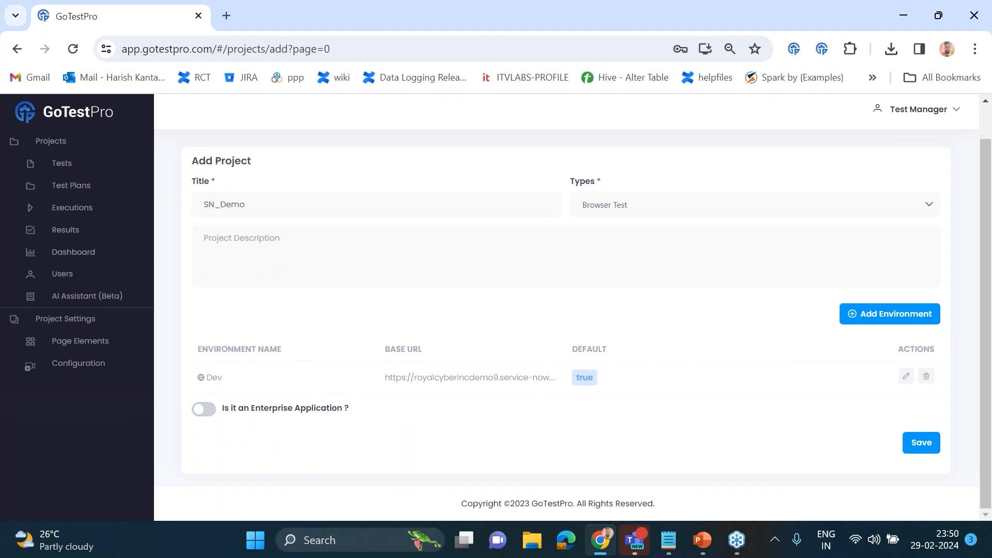
pyautogui.click(205, 411)
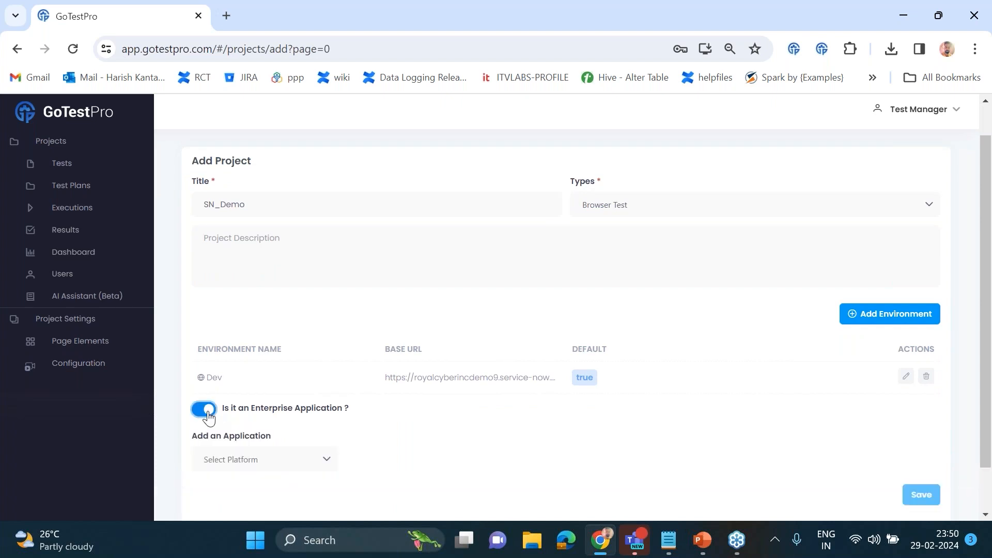
pyautogui.scroll(-1, 277, 466)
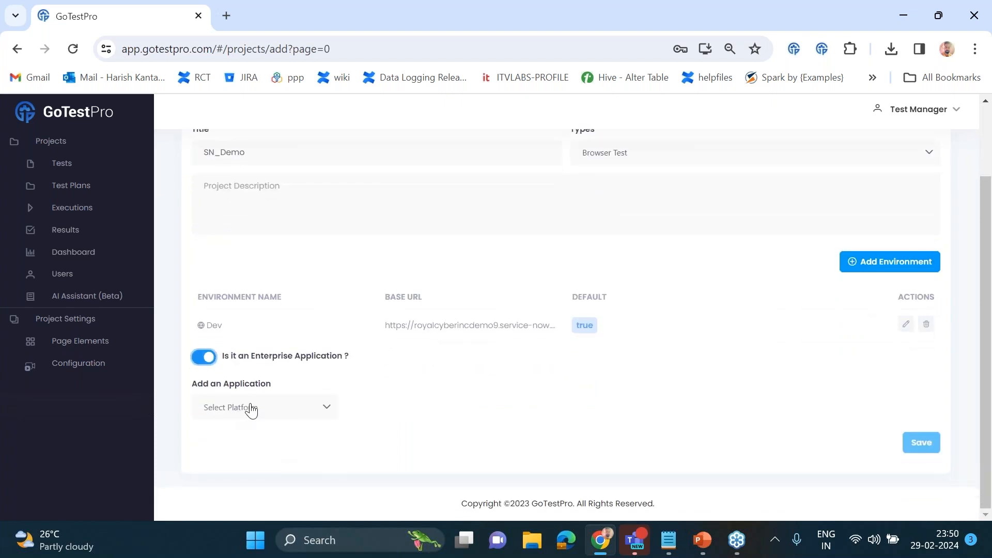
pyautogui.click(290, 413)
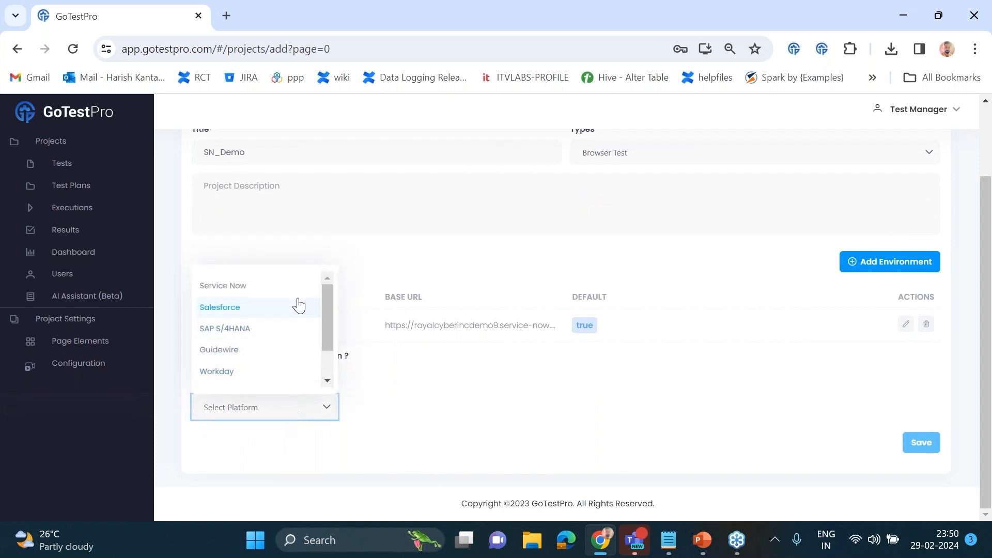
pyautogui.scroll(-2, 275, 326)
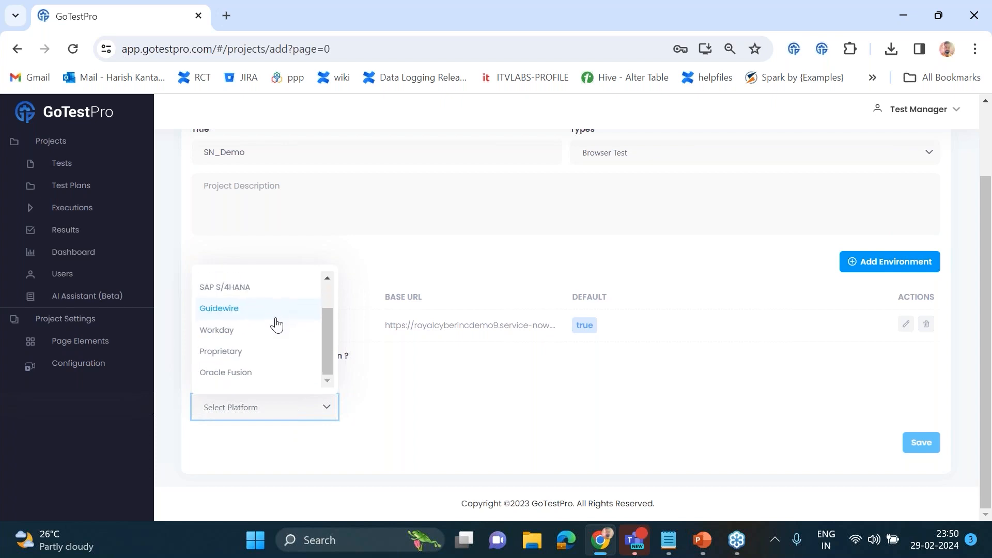
pyautogui.scroll(2, 274, 368)
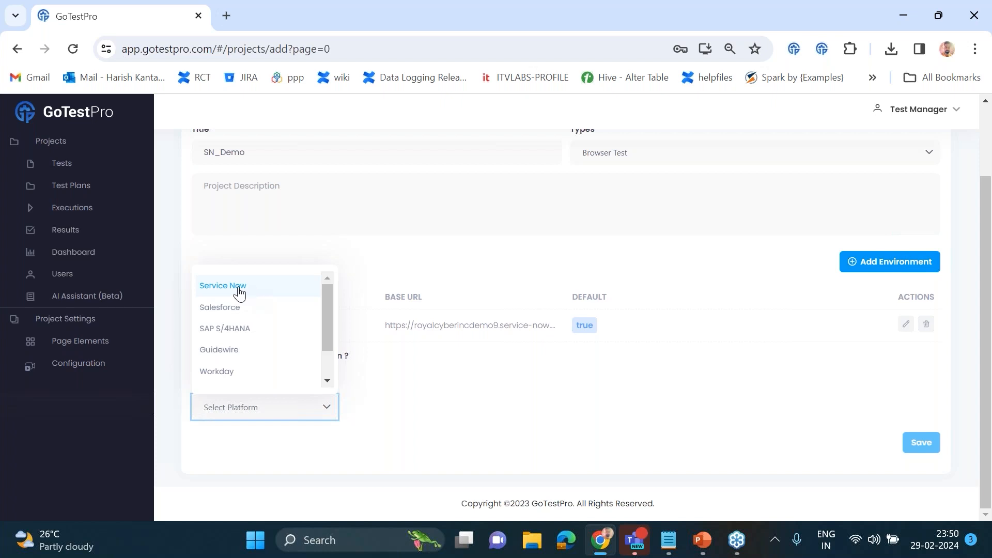
pyautogui.click(260, 287)
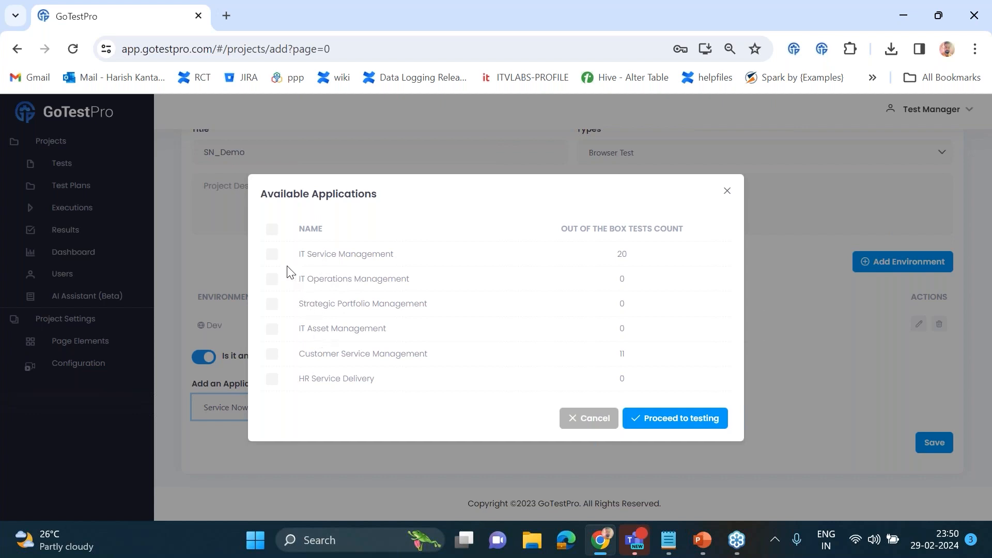
# - Add the IT Service Management and Customer Service Management applications to the project and proceed to testing
pyautogui.click(272, 255)
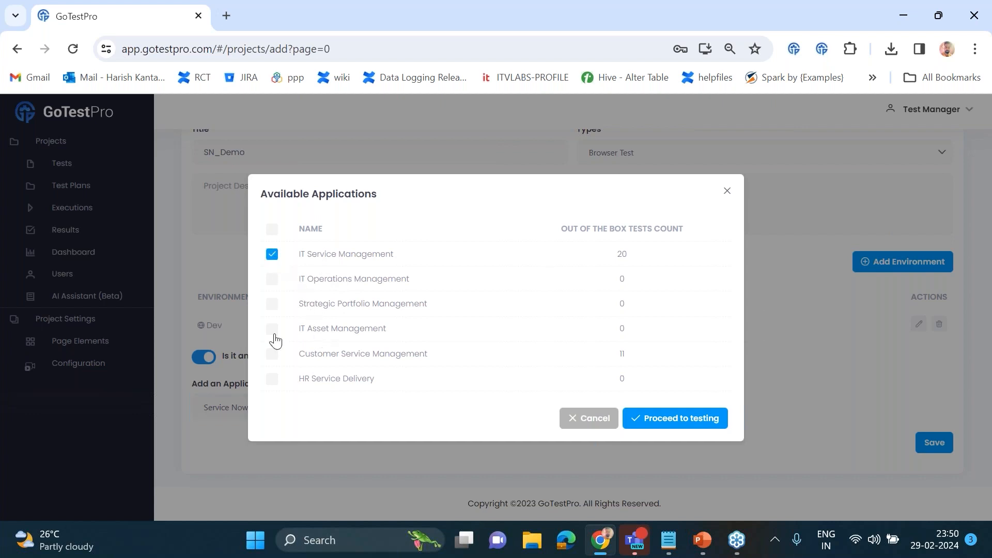
pyautogui.click(272, 356)
pyautogui.click(645, 428)
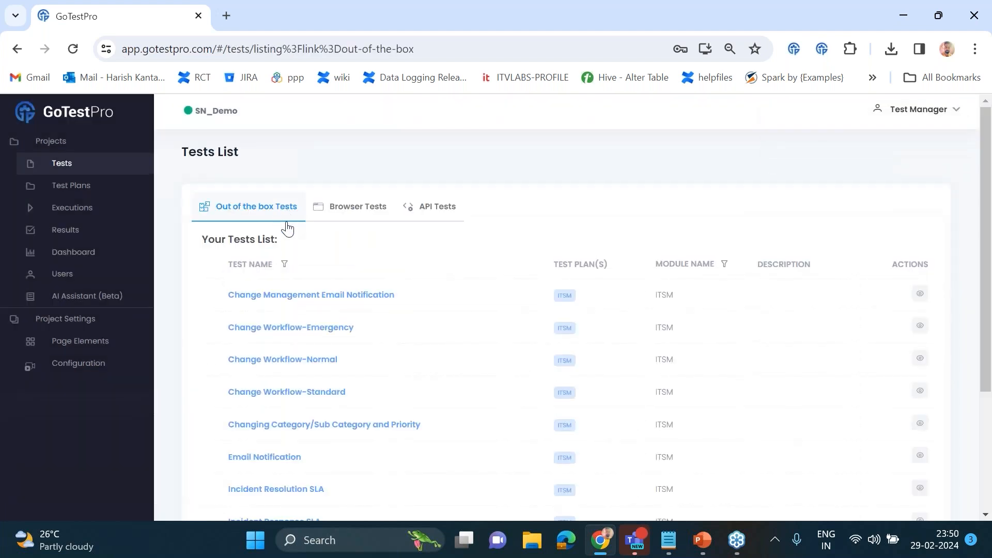
# - Look through the first three pages of the out-of-the-box tests list, comparing the ITSM and CSM test cases
pyautogui.scroll(-3, 288, 227)
pyautogui.scroll(2, 290, 255)
pyautogui.scroll(1, 285, 339)
pyautogui.scroll(-3, 284, 335)
pyautogui.scroll(3, 283, 334)
pyautogui.scroll(-3, 299, 296)
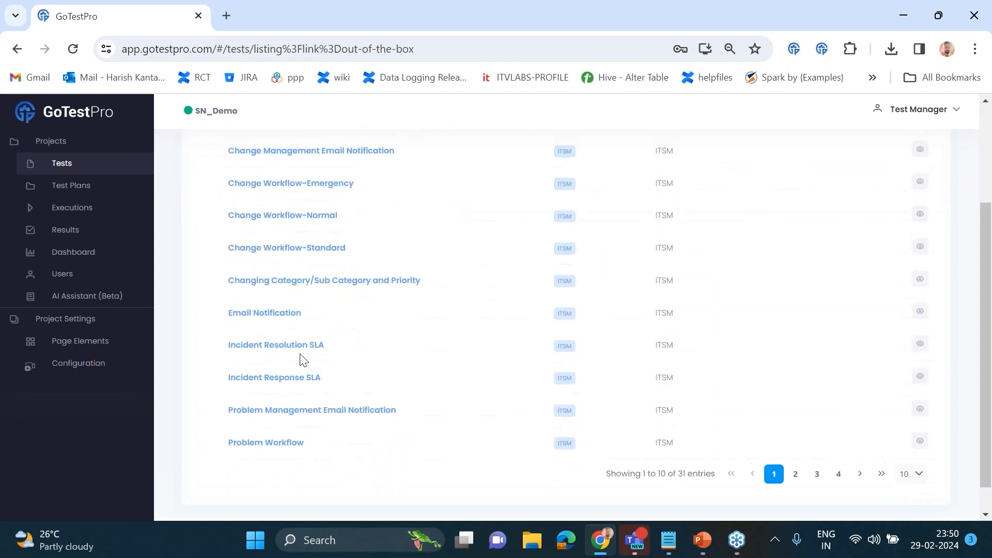
pyautogui.scroll(3, 467, 290)
pyautogui.scroll(-4, 780, 444)
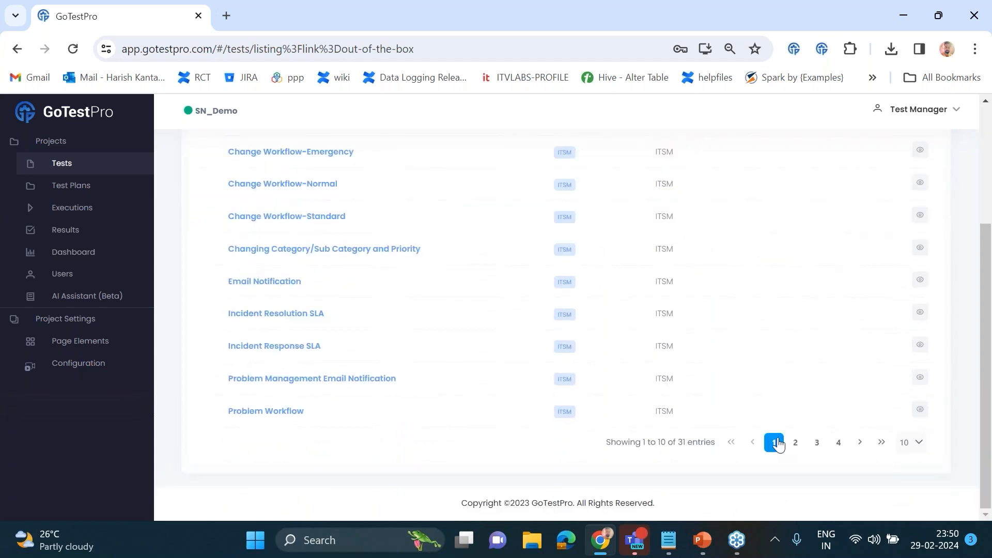
pyautogui.click(796, 442)
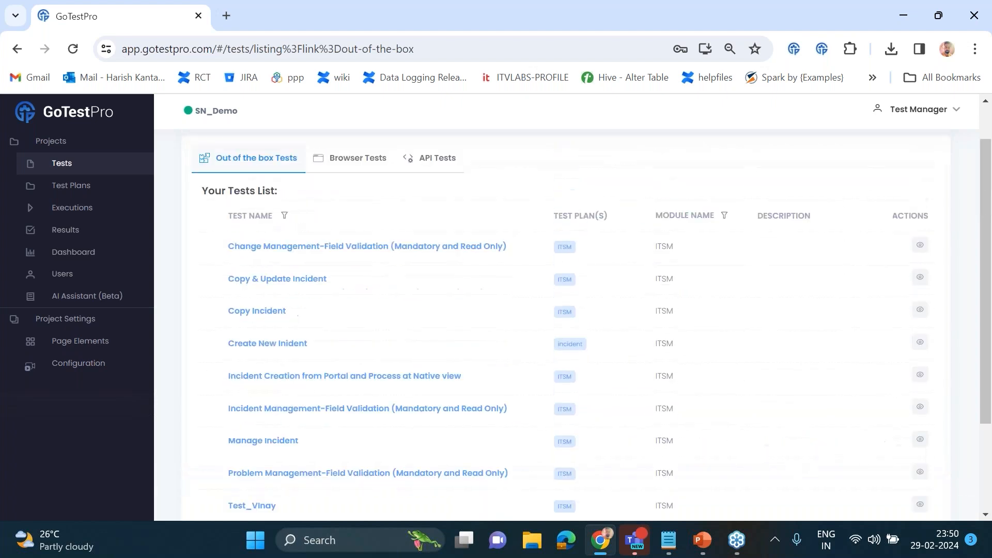
pyautogui.scroll(-5, 779, 452)
pyautogui.click(816, 445)
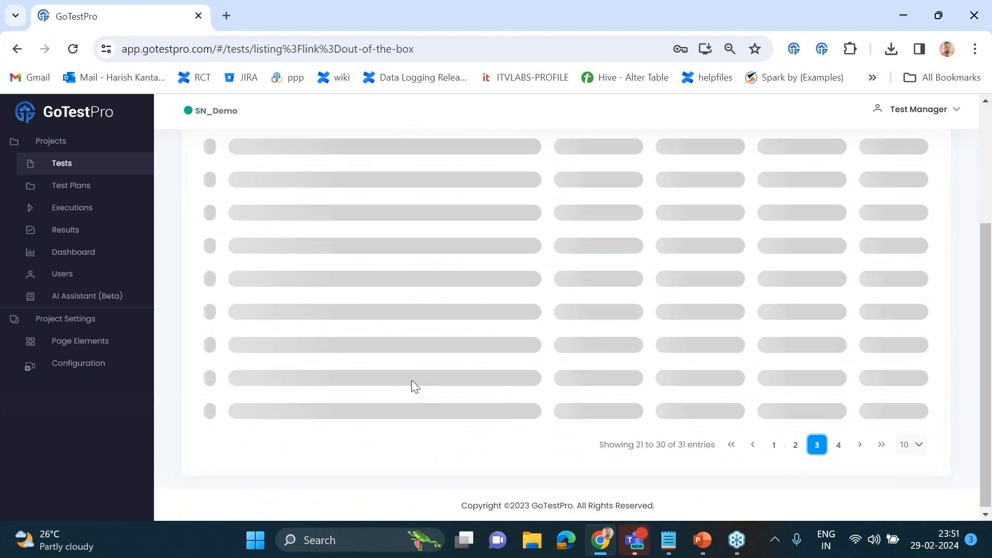
pyautogui.moveTo(655, 424); pyautogui.dragTo(658, 470)
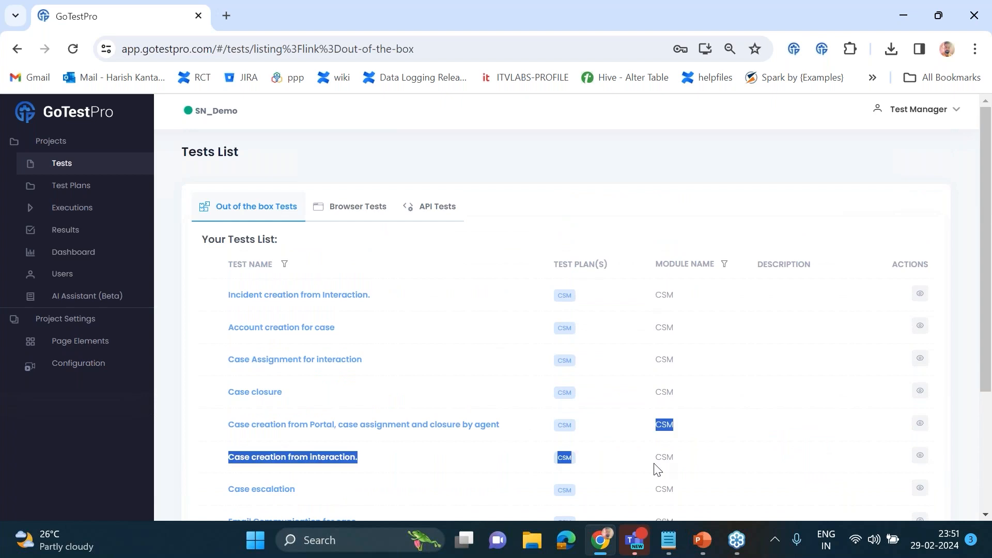
pyautogui.click(573, 233)
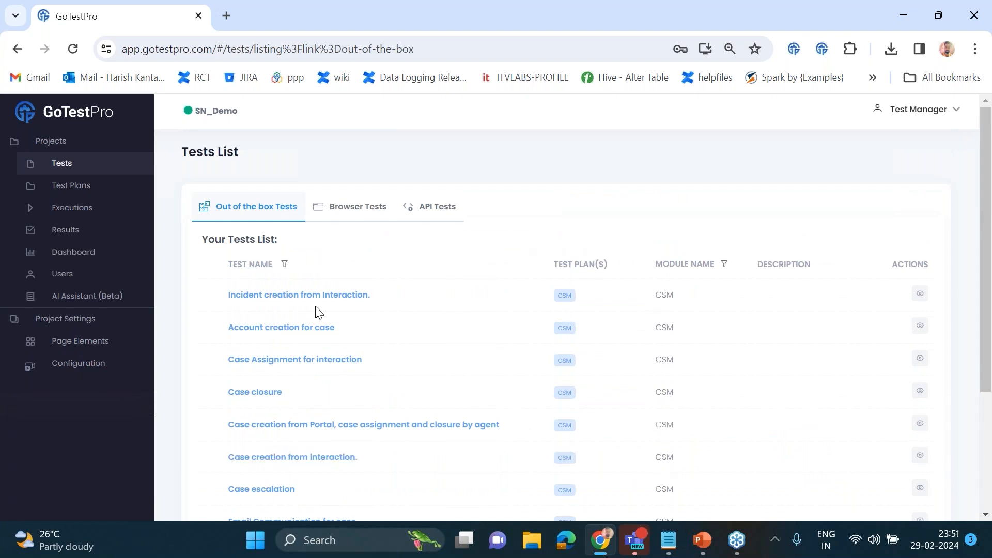
pyautogui.scroll(-2, 311, 341)
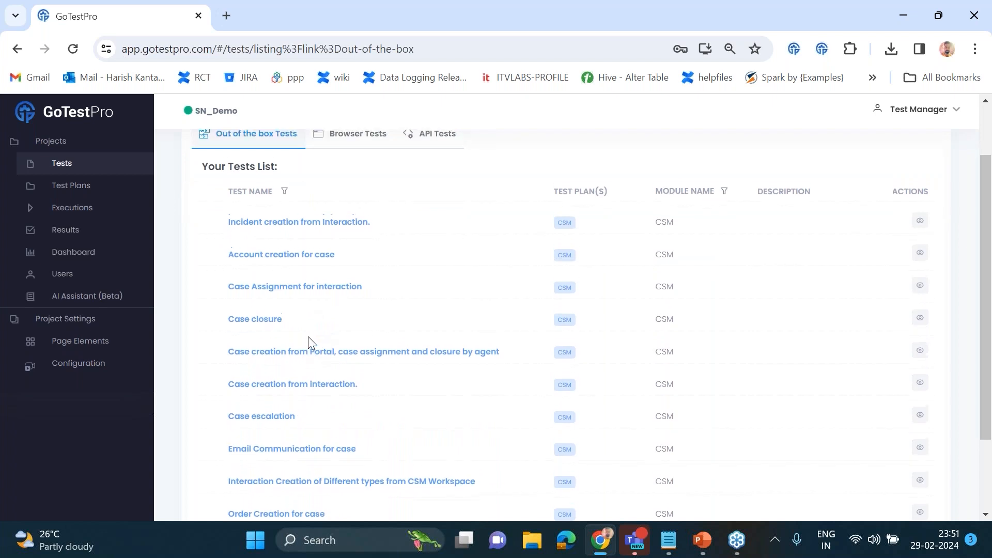
pyautogui.scroll(2, 310, 343)
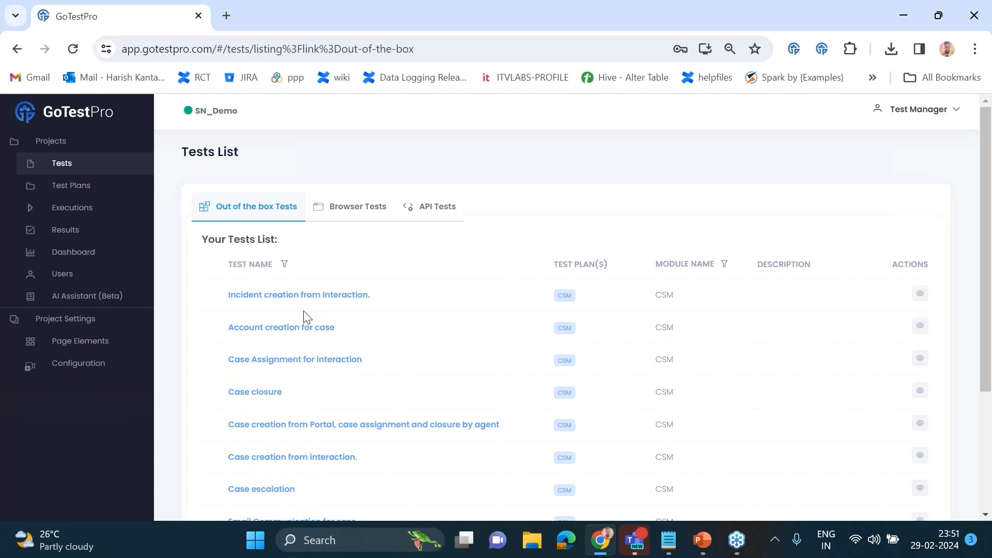
pyautogui.scroll(-5, 304, 316)
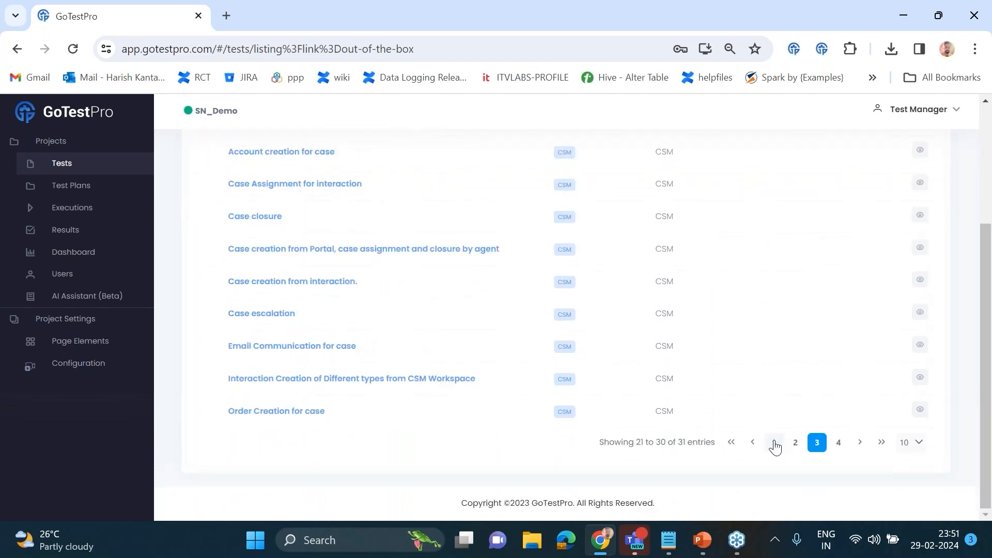
# - Open the Manage Incident test from the second page of the out-of-the-box tests list
pyautogui.click(790, 448)
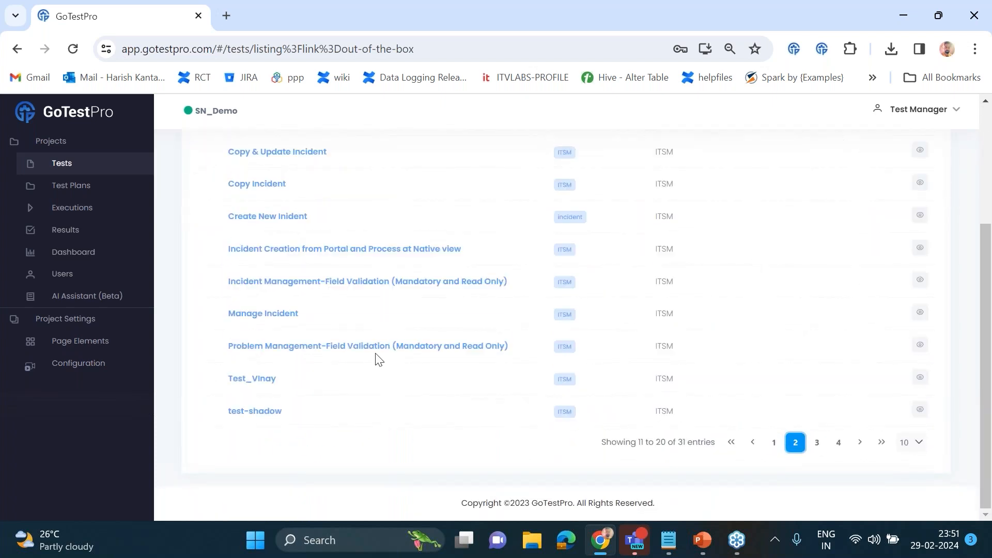
pyautogui.scroll(3, 270, 303)
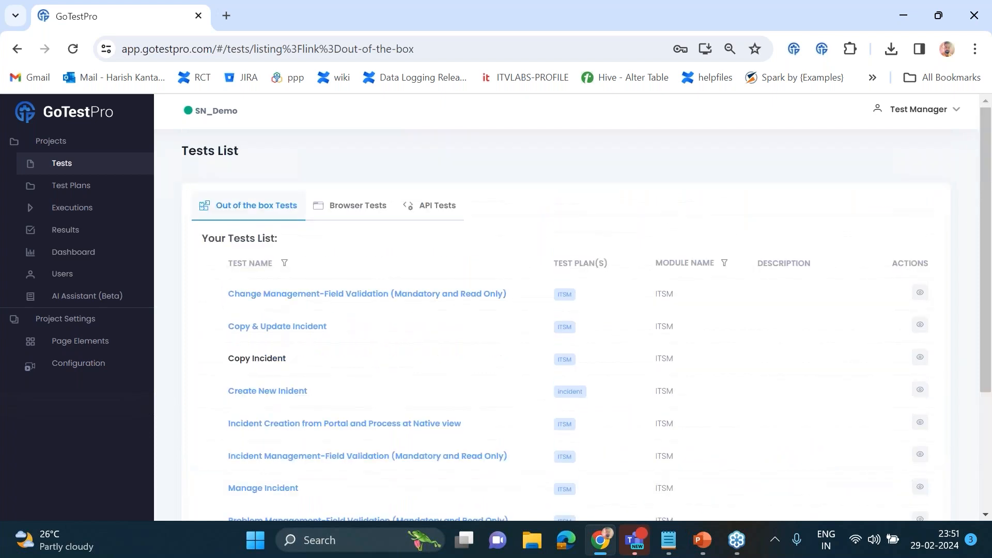
pyautogui.scroll(-3, 264, 349)
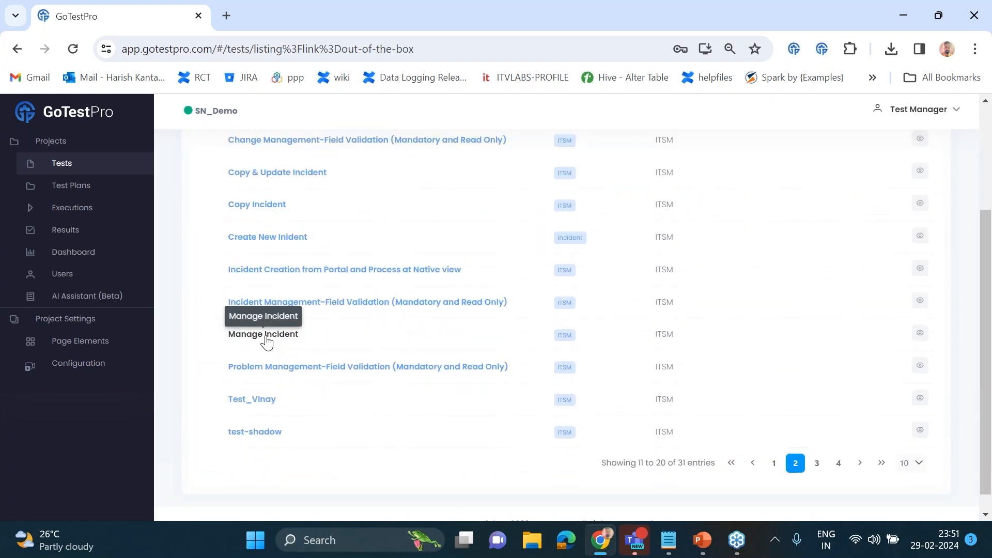
pyautogui.click(289, 337)
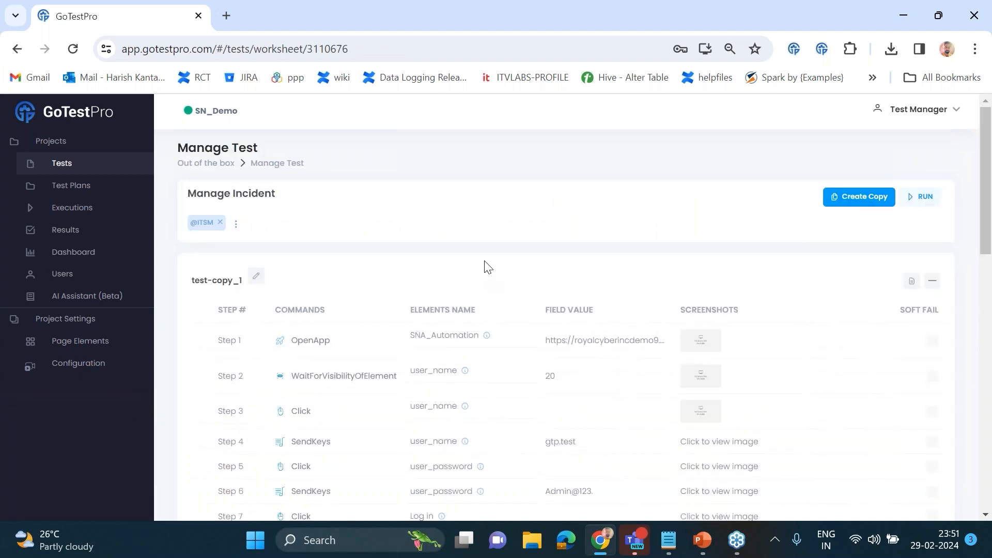
# - Create a copy of the Manage Incident test and go to the copied test
pyautogui.click(759, 49)
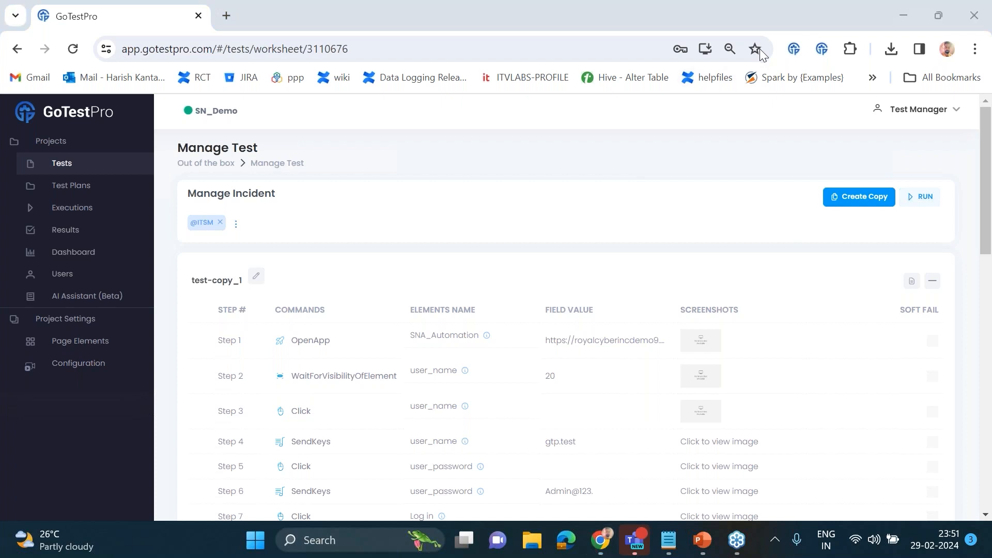
pyautogui.scroll(-4, 315, 267)
pyautogui.scroll(4, 323, 272)
pyautogui.click(854, 202)
pyautogui.click(854, 202)
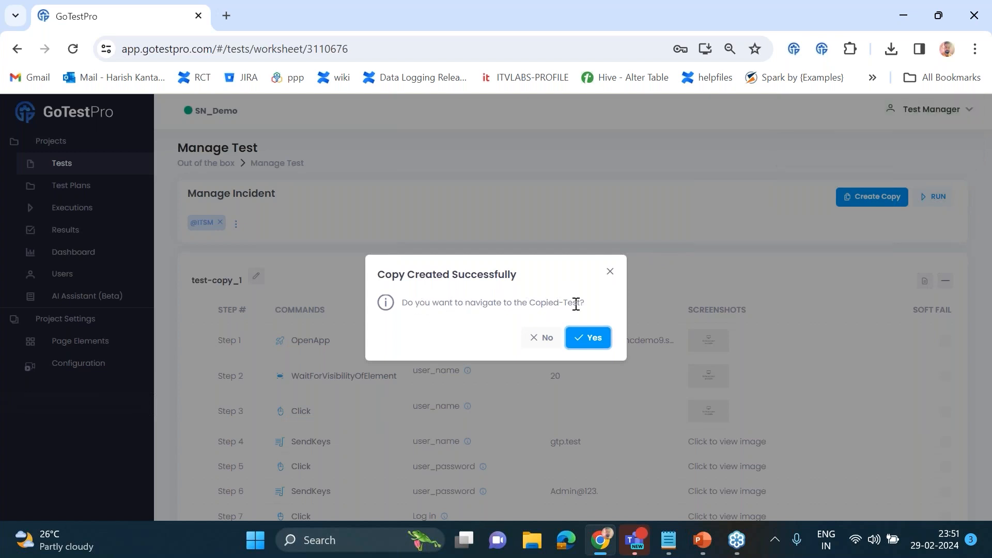
pyautogui.click(593, 342)
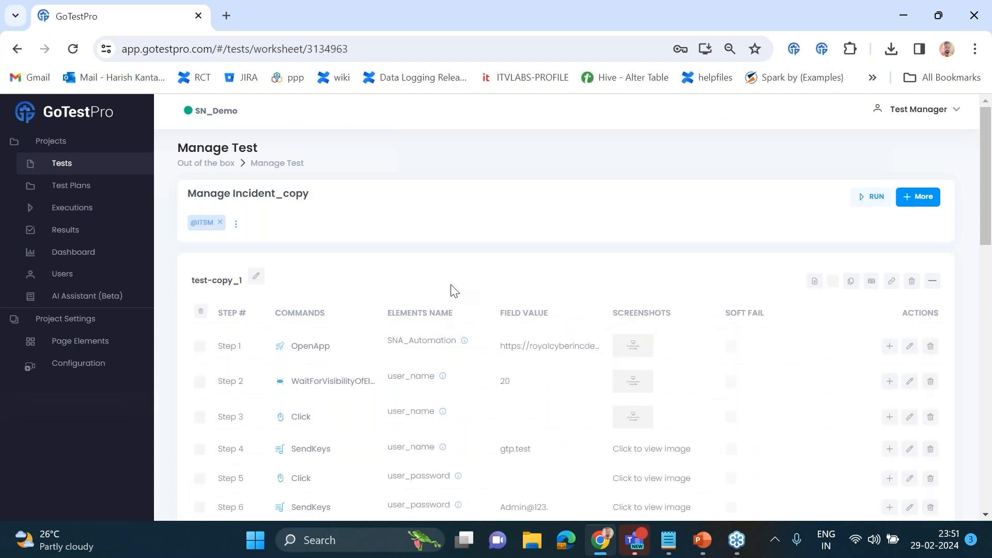
# - Examine the steps in the test-copy_1 section of Manage Incident_copy and the available run options
pyautogui.scroll(-3, 453, 290)
pyautogui.scroll(-8, 355, 221)
pyautogui.scroll(8, 341, 321)
pyautogui.scroll(-3, 911, 358)
pyautogui.scroll(3, 912, 359)
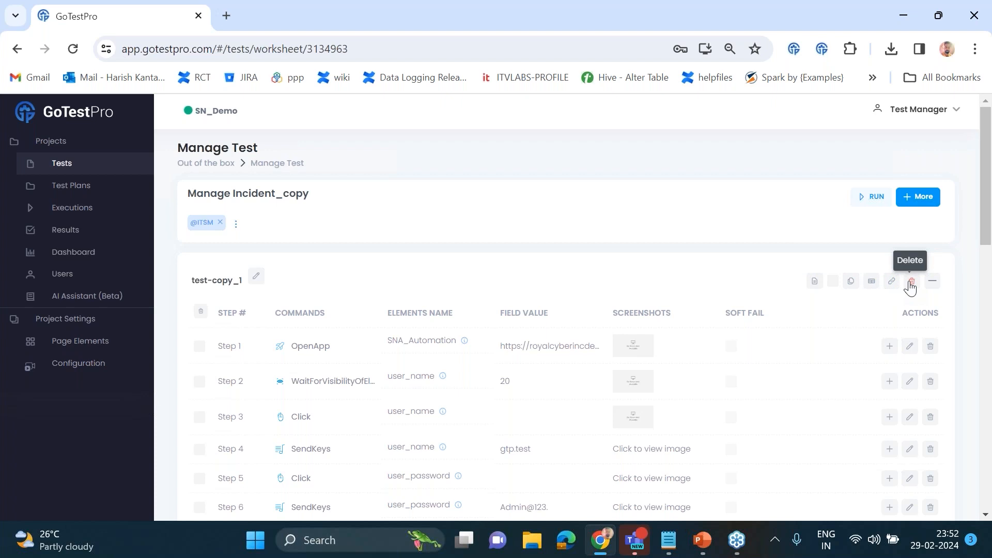
pyautogui.click(932, 282)
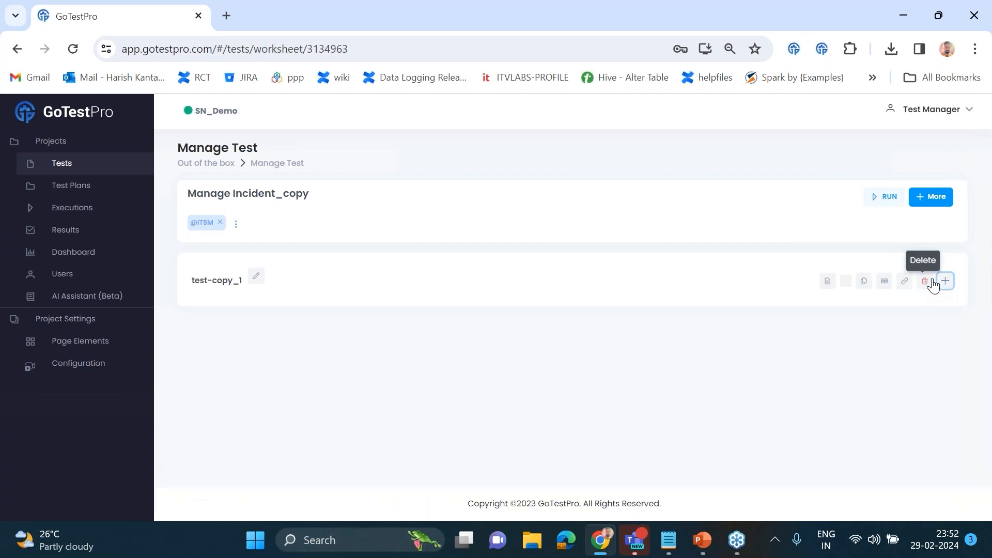
pyautogui.click(944, 281)
pyautogui.click(878, 206)
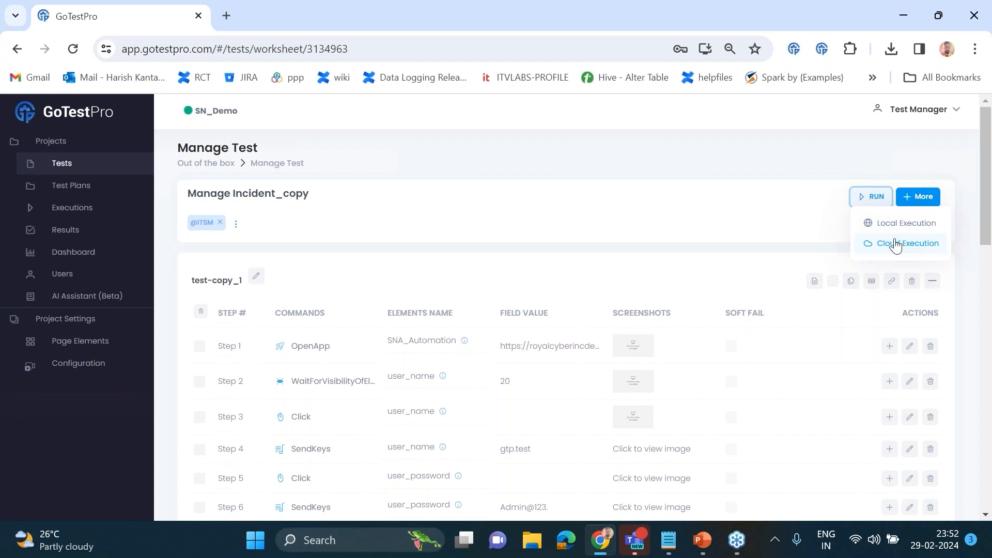
pyautogui.click(780, 235)
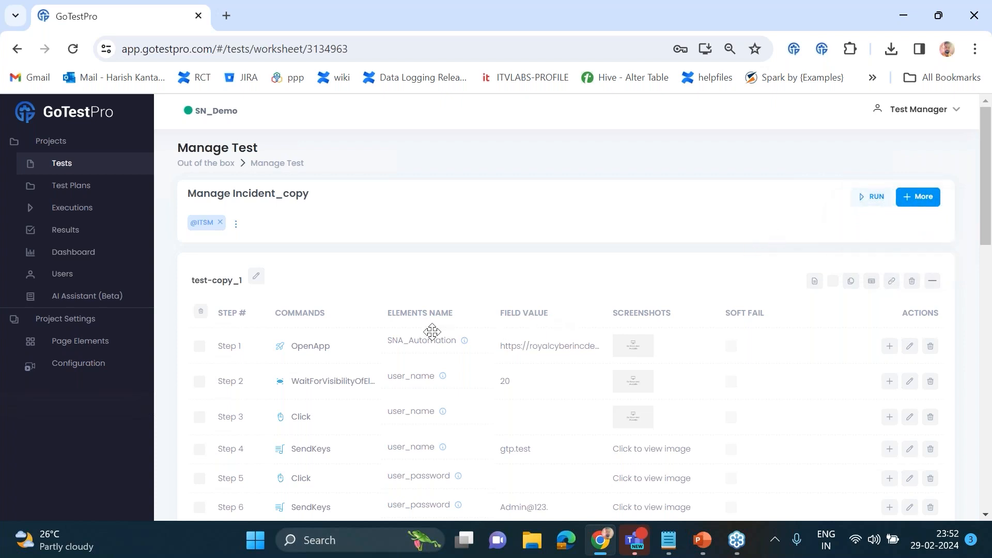
pyautogui.scroll(-5, 432, 332)
pyautogui.scroll(5, 432, 328)
pyautogui.scroll(-10, 268, 364)
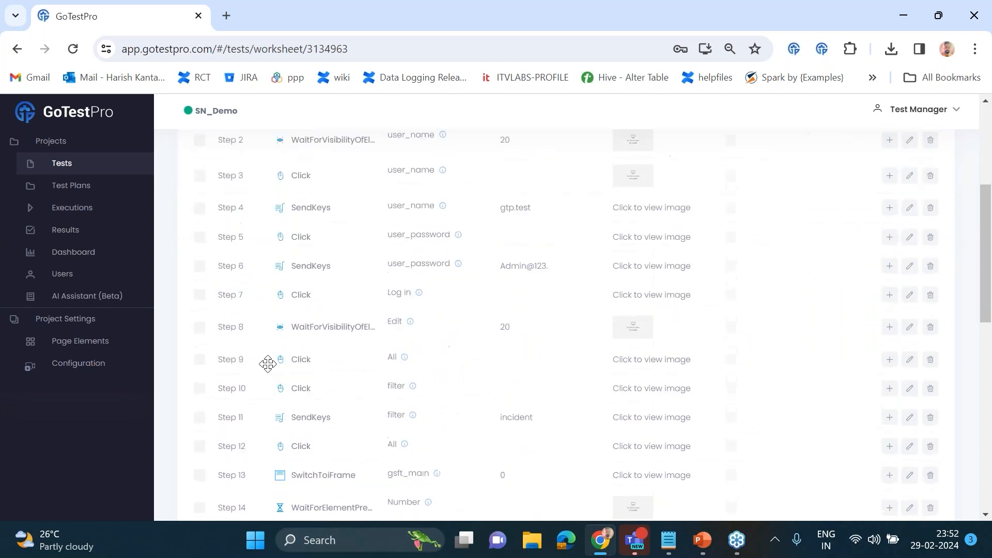
pyautogui.scroll(-10, 267, 364)
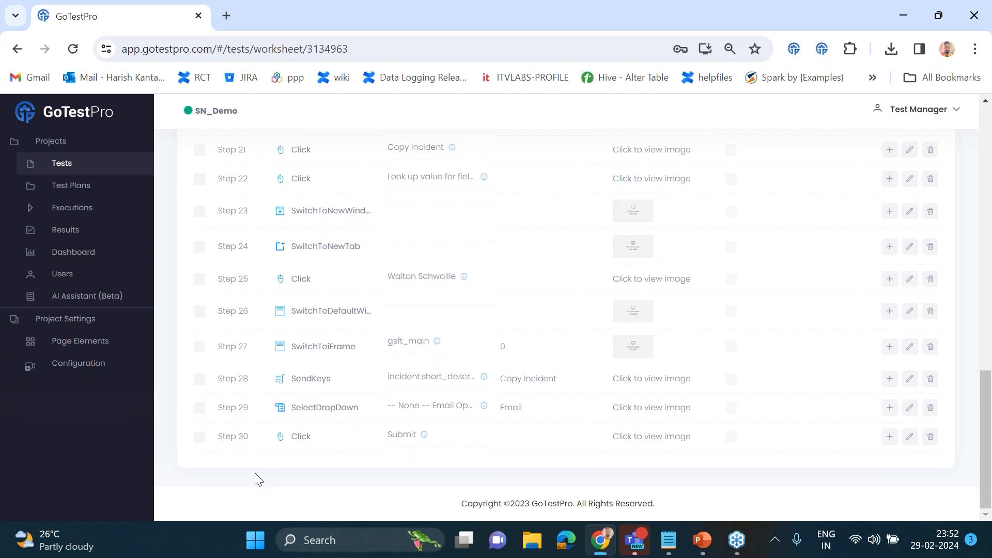
pyautogui.scroll(15, 262, 472)
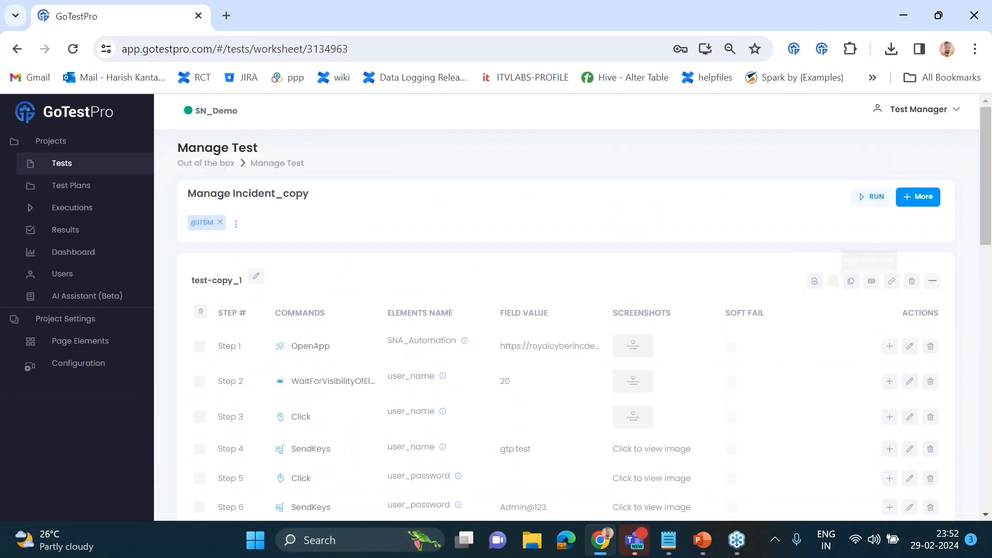
# - Open test-copy_1 in the GoTestPro recorder with its ServiceNow browser session and review the full step list
pyautogui.click(892, 283)
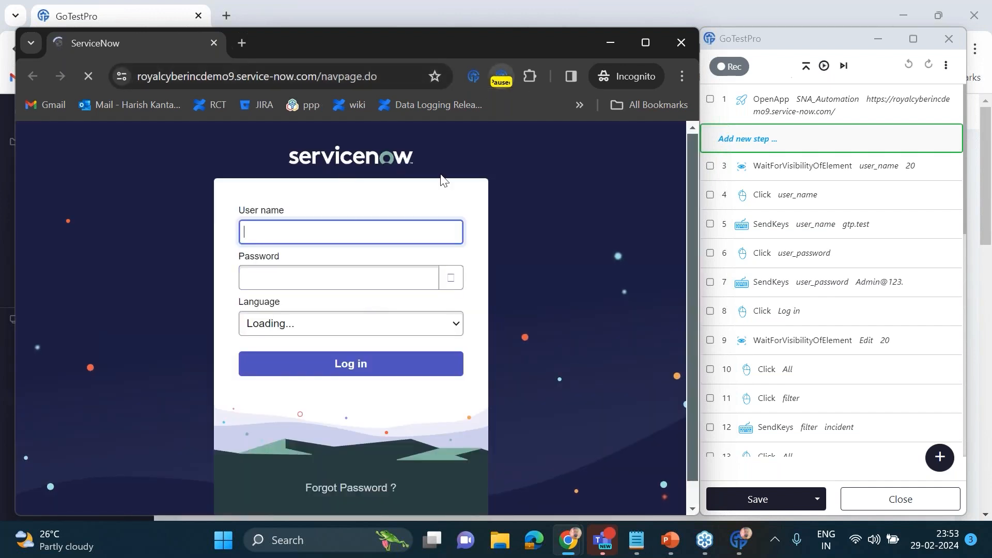
pyautogui.scroll(-5, 775, 165)
pyautogui.scroll(-1, 783, 192)
pyautogui.scroll(6, 790, 210)
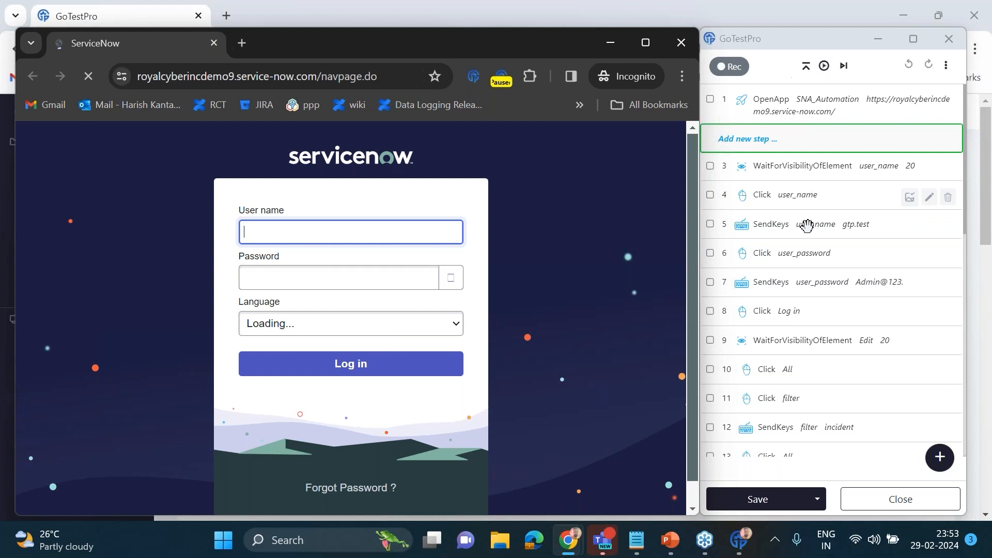
pyautogui.scroll(-1, 806, 255)
pyautogui.scroll(-10, 805, 254)
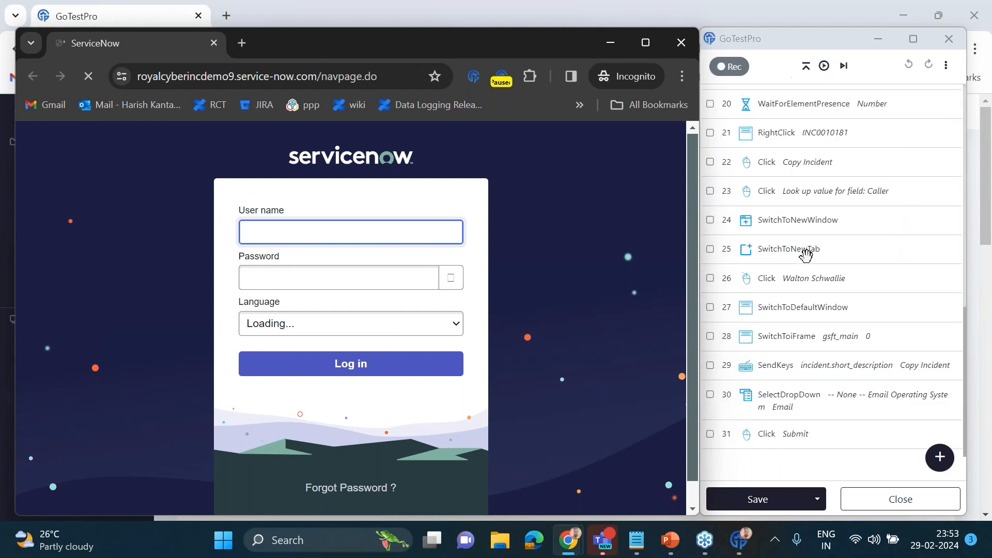
pyautogui.scroll(12, 808, 250)
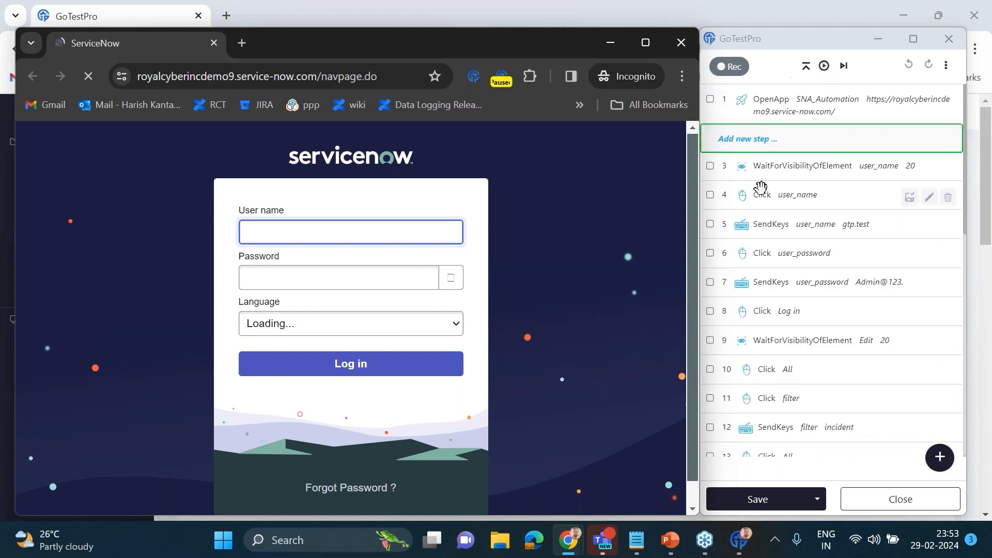
# - Move the new-step cursor below the WaitForVisibilityOfElement user_name step, play the test from the cursor and check the executed steps
pyautogui.click(798, 140)
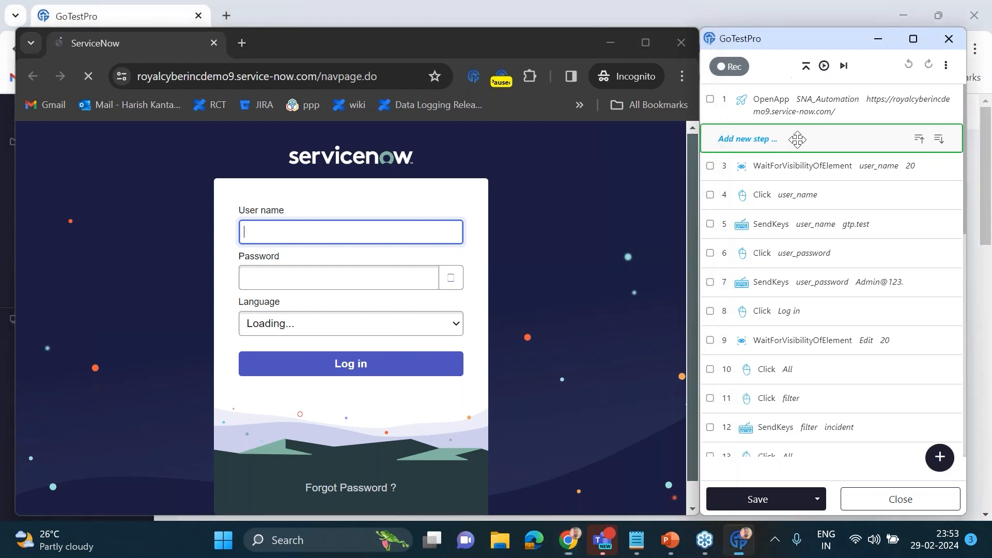
pyautogui.moveTo(798, 140); pyautogui.dragTo(807, 168)
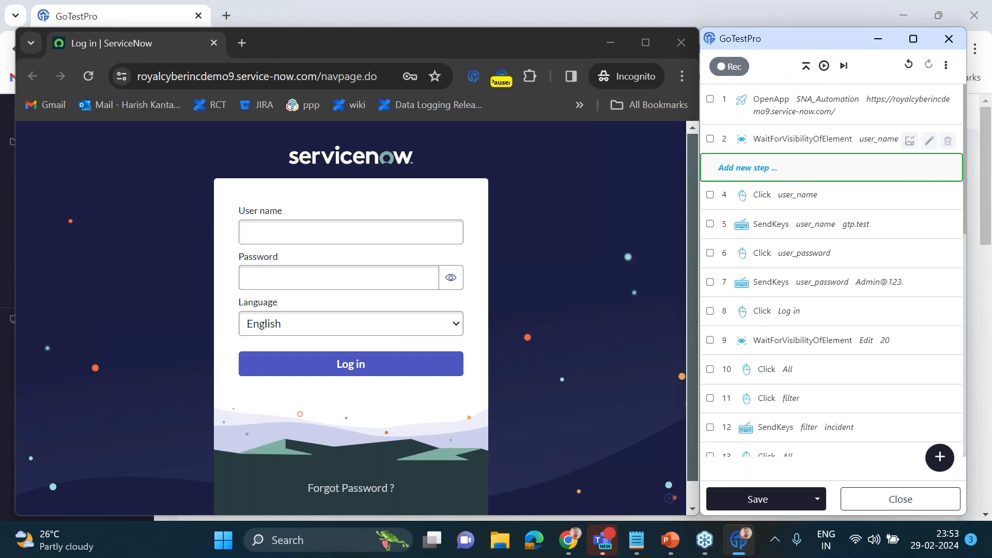
pyautogui.click(825, 66)
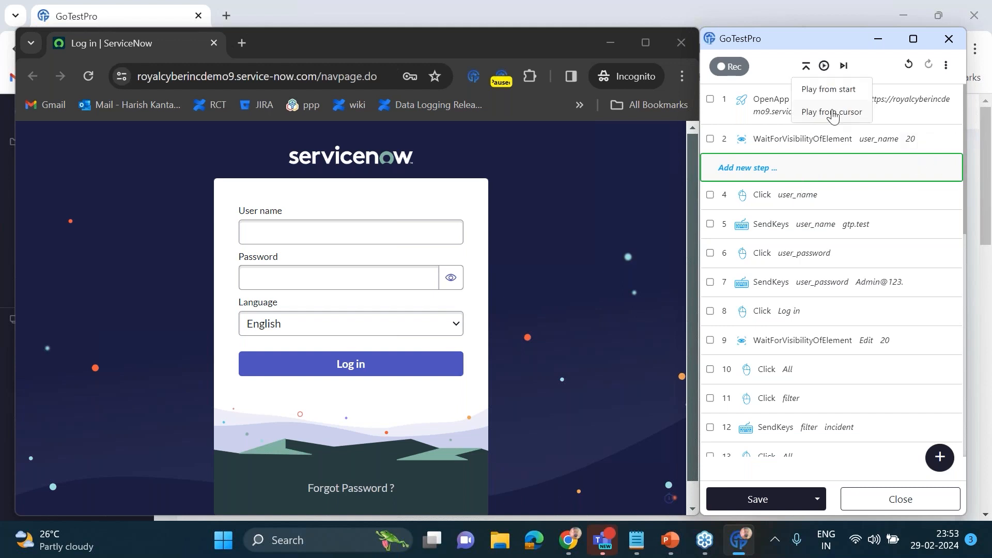
pyautogui.click(832, 113)
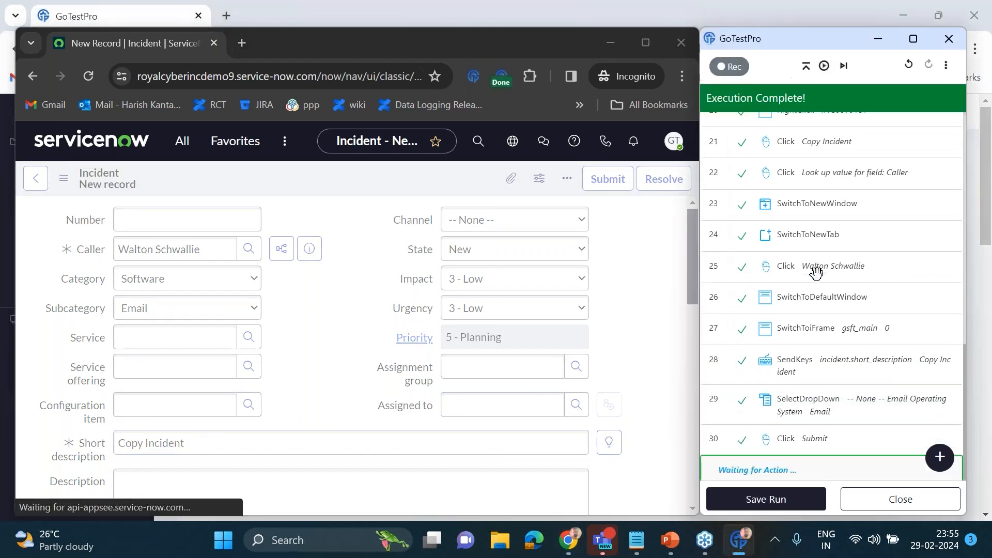
pyautogui.scroll(9, 817, 273)
pyautogui.scroll(-9, 817, 273)
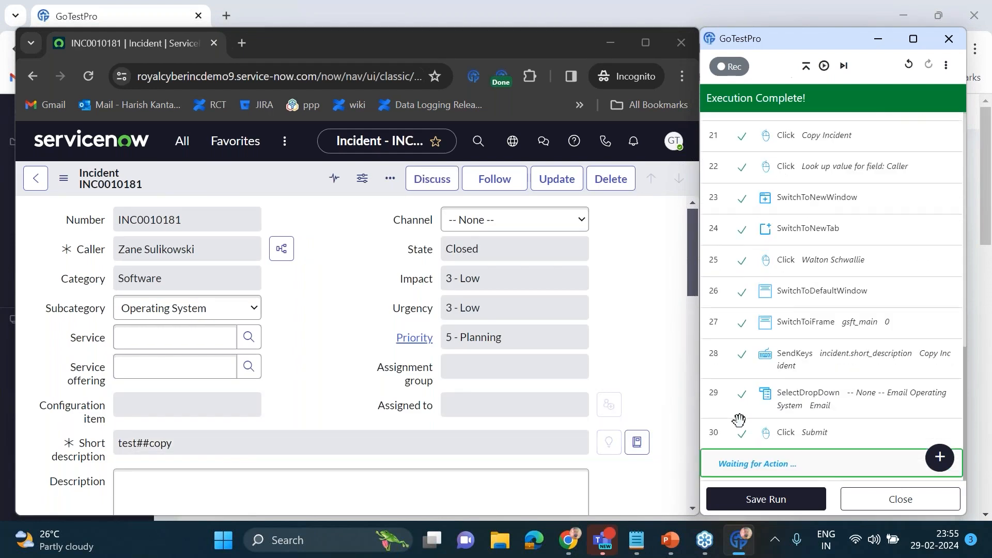
pyautogui.scroll(9, 744, 313)
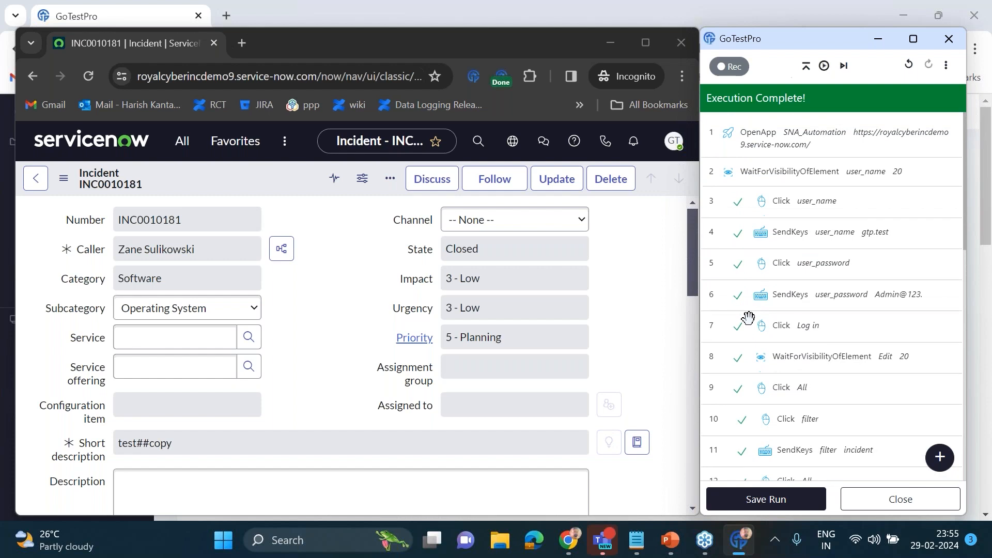
# - Start recording after the final Submit step and return from incident INC0010181 to the unfiltered All incidents list
pyautogui.scroll(-5, 748, 317)
pyautogui.scroll(-4, 748, 318)
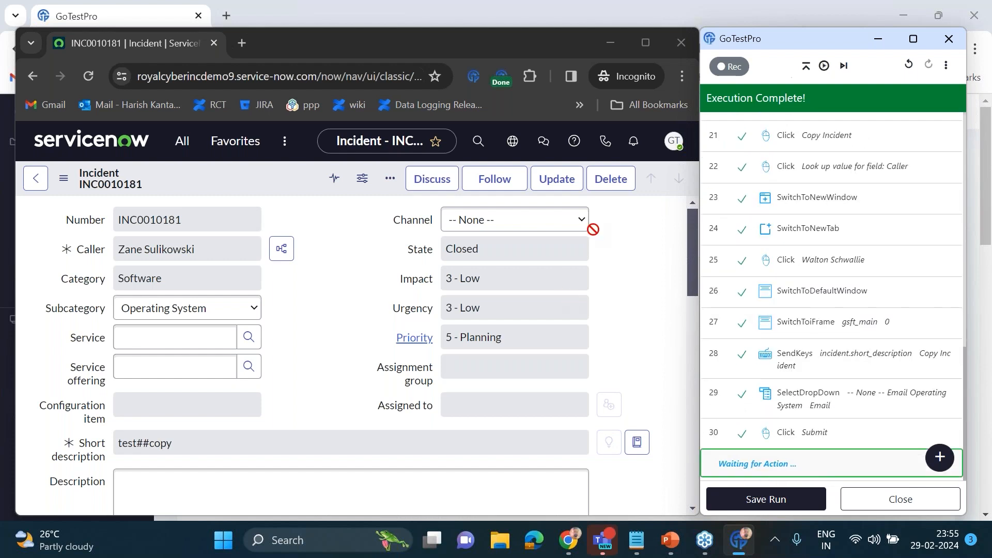
pyautogui.click(731, 67)
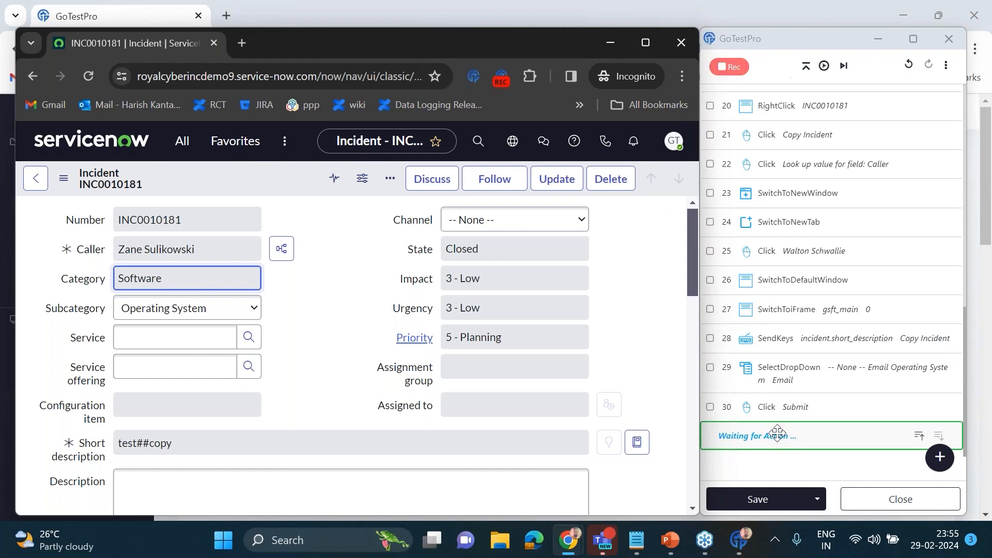
pyautogui.click(36, 179)
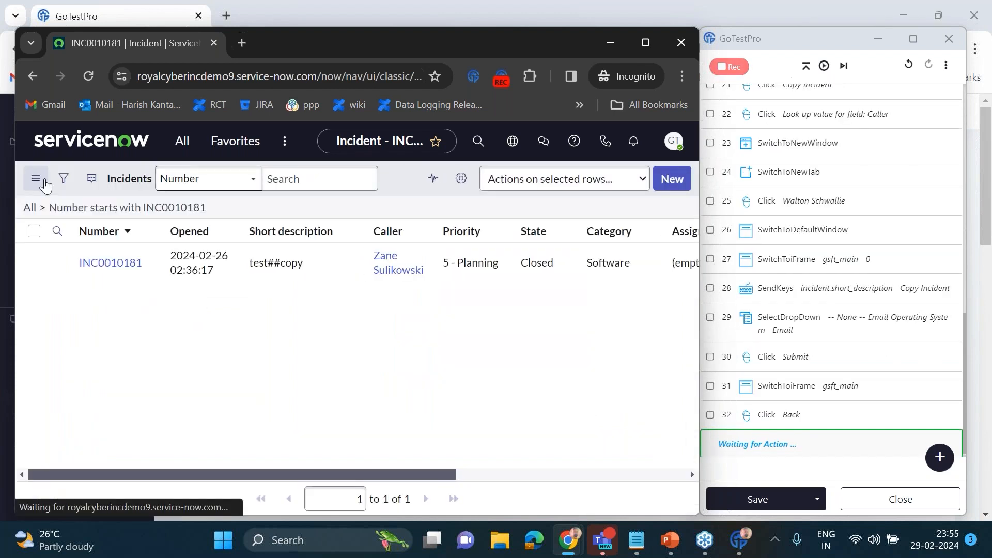
pyautogui.click(30, 209)
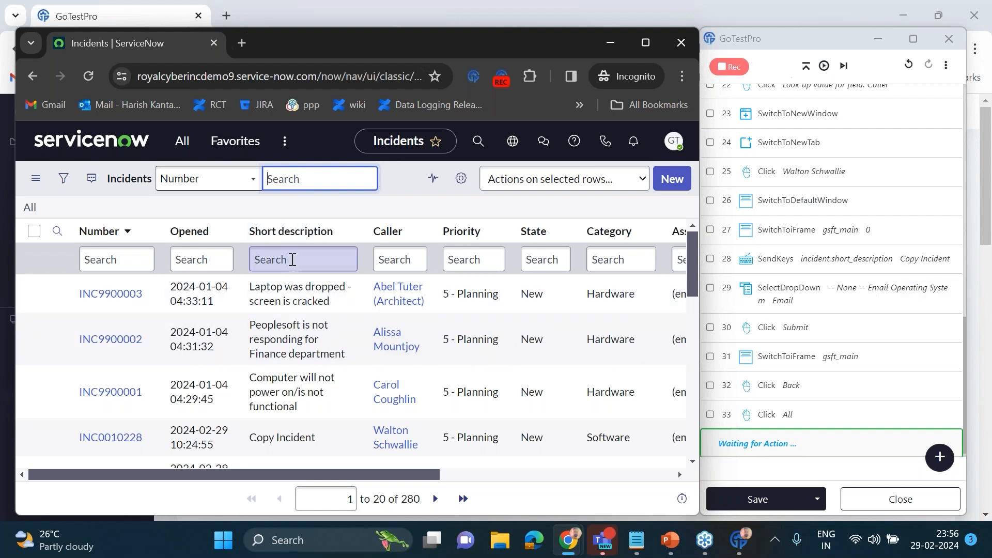
# - Filter the incidents list by the short description "Copy Incident" while recording
pyautogui.click(292, 260)
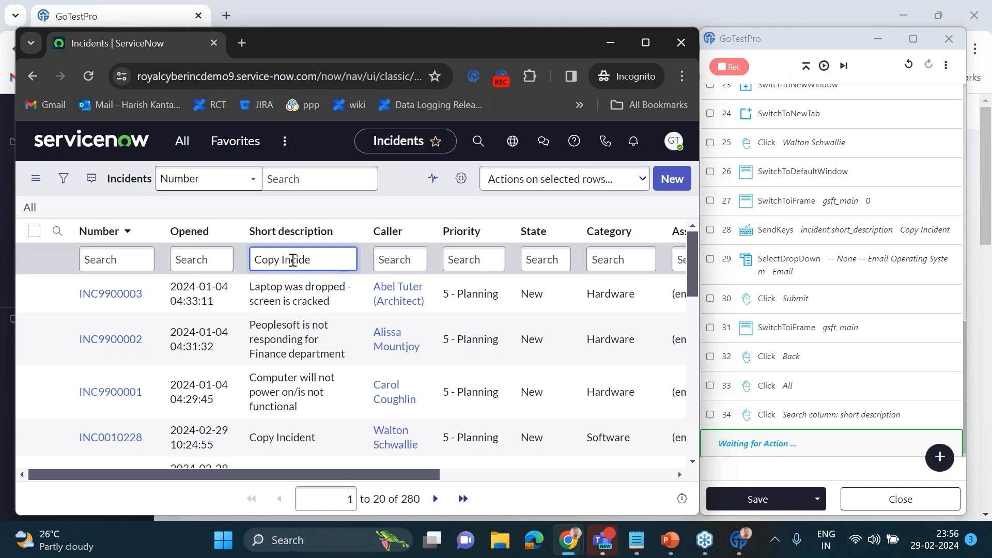
pyautogui.press('Tab')
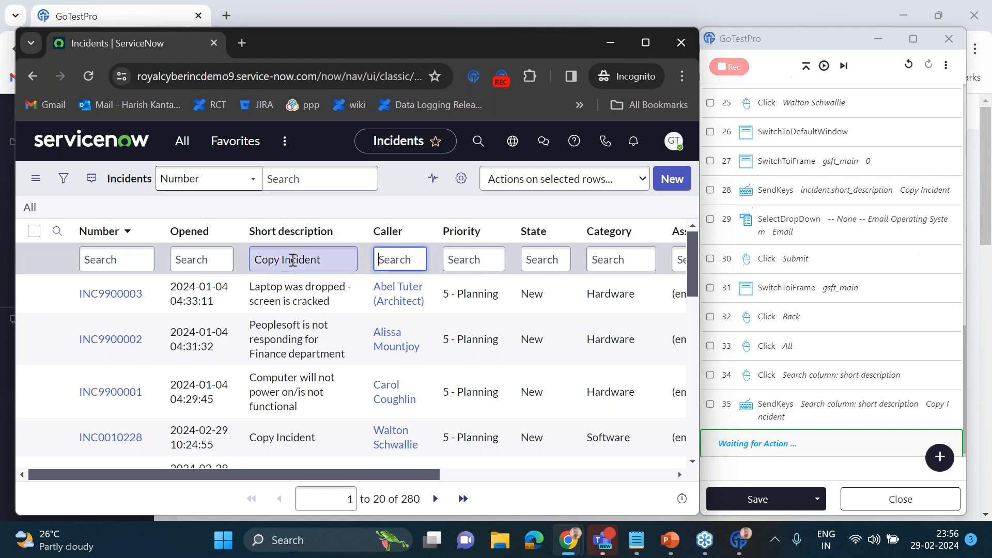
pyautogui.press('Return')
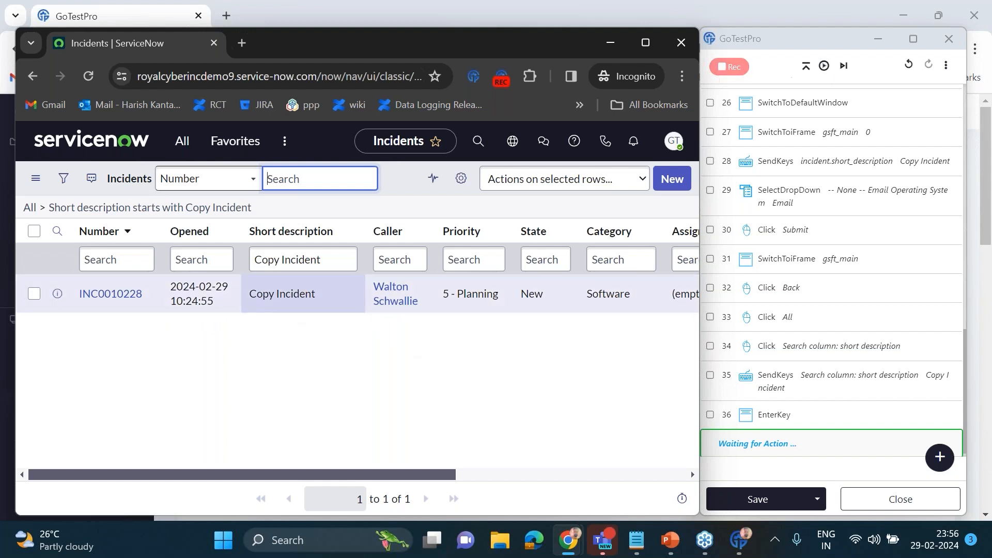
# - Insert an Assert Element assertion for the caller's name in the filtered incident row
pyautogui.click(939, 462)
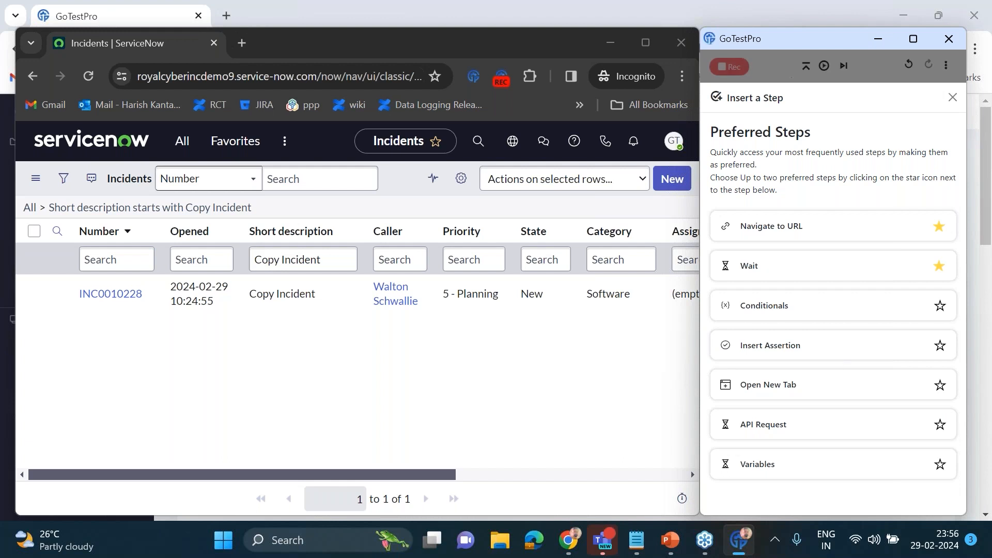
pyautogui.click(953, 98)
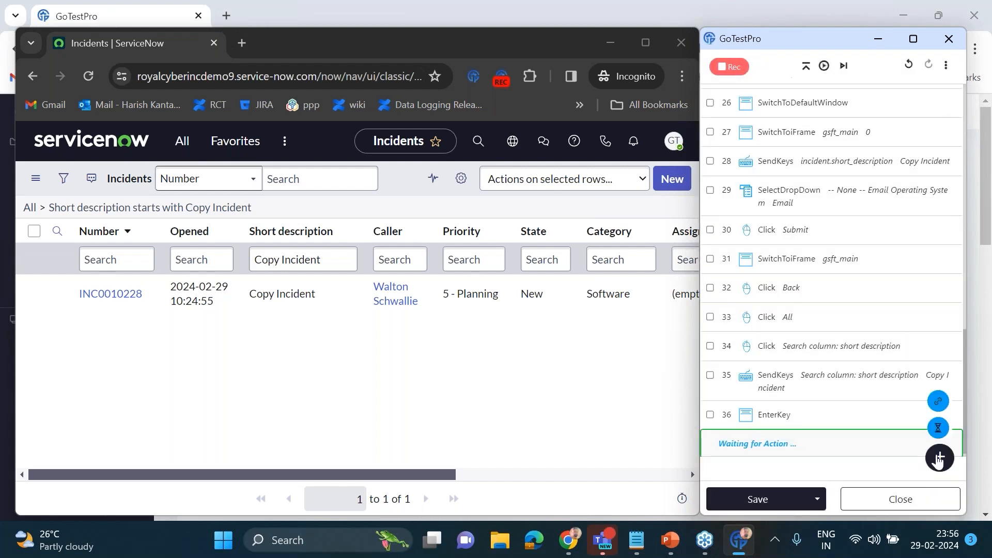
pyautogui.click(939, 460)
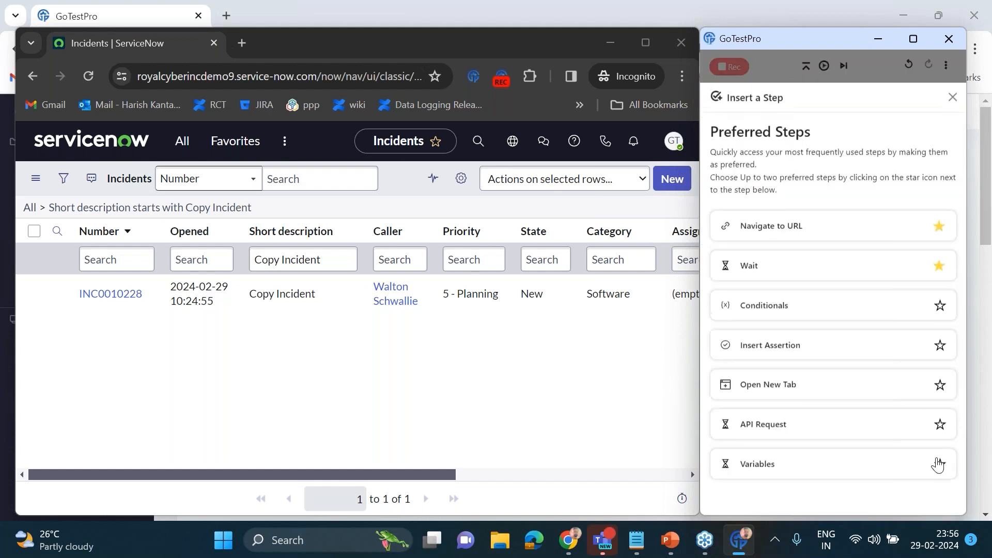
pyautogui.click(812, 351)
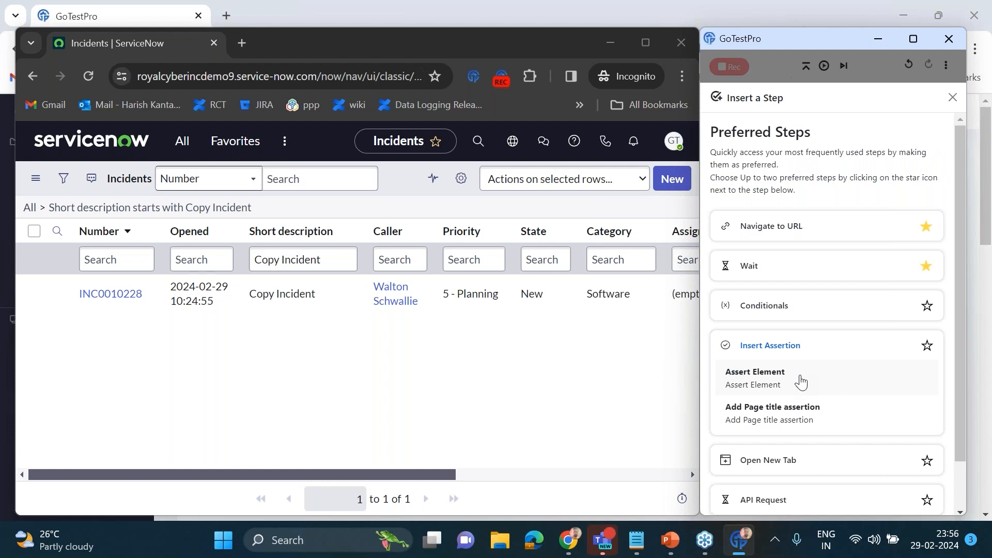
pyautogui.click(802, 382)
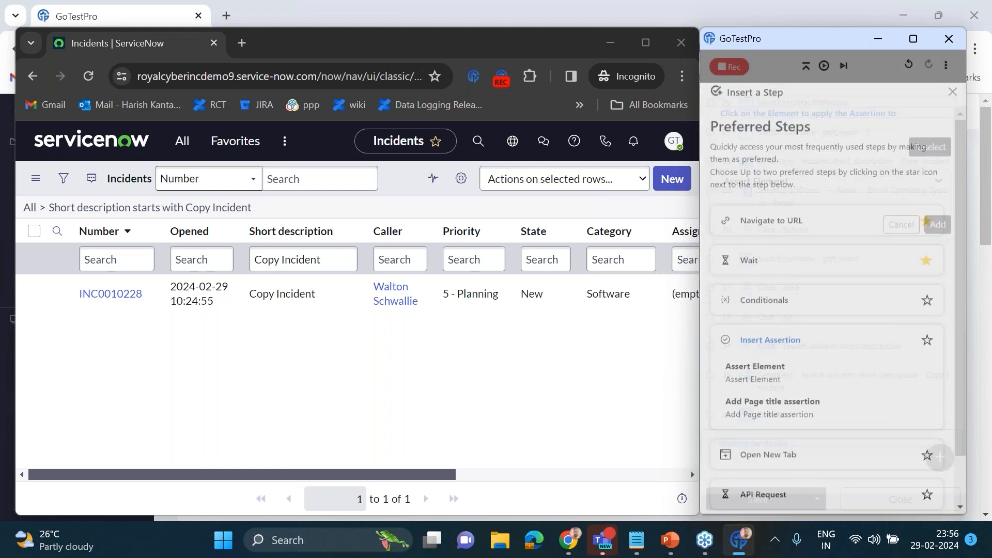
pyautogui.click(794, 212)
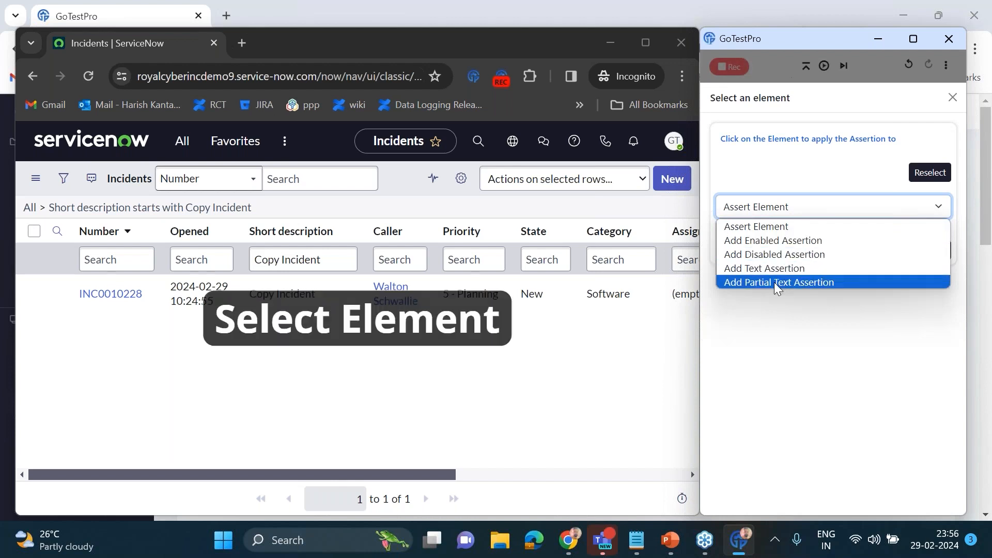
pyautogui.click(778, 226)
pyautogui.click(781, 206)
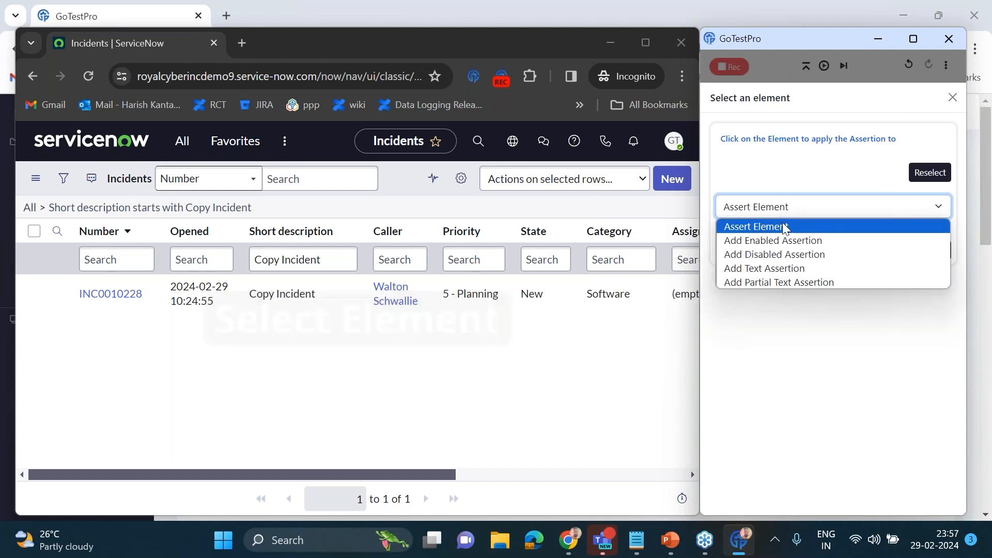
pyautogui.click(782, 224)
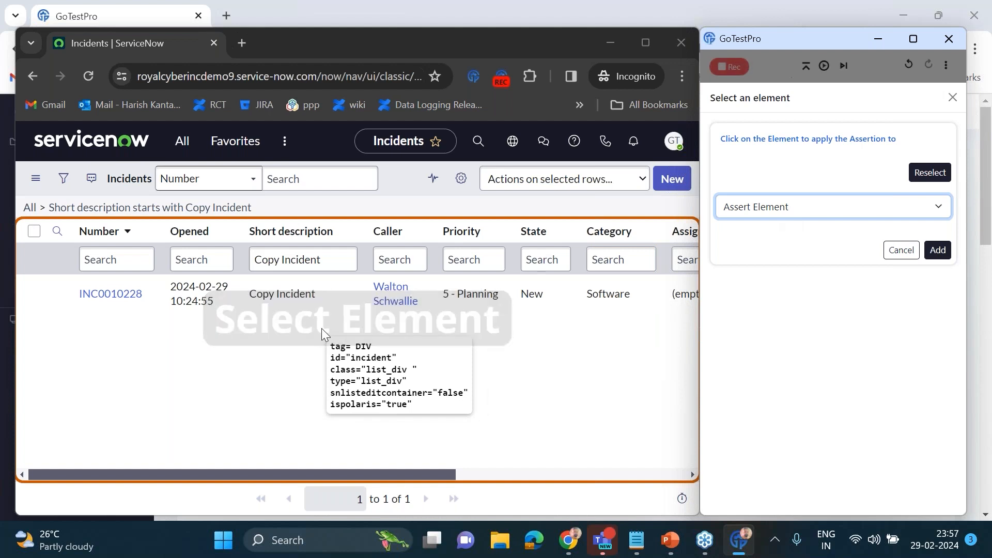
pyautogui.click(401, 303)
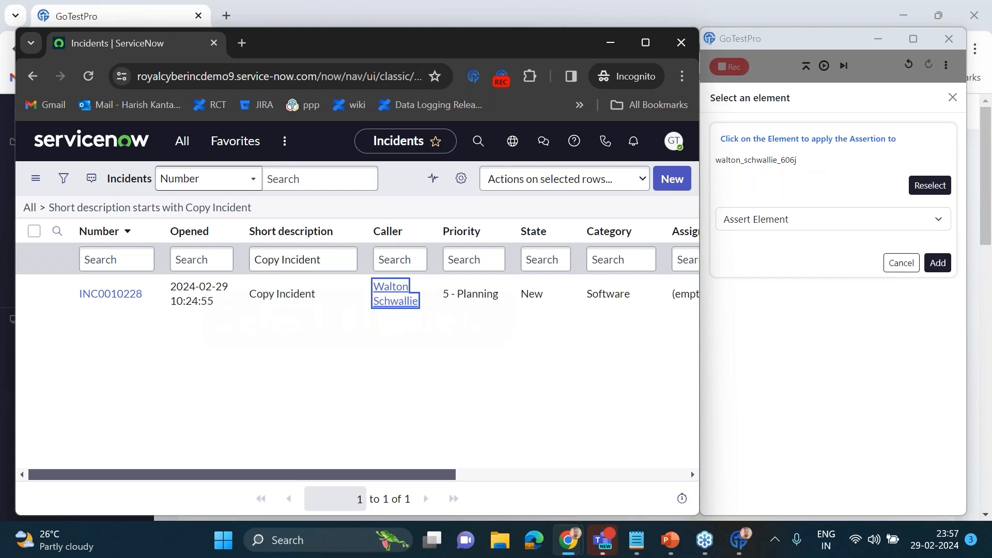
pyautogui.click(938, 264)
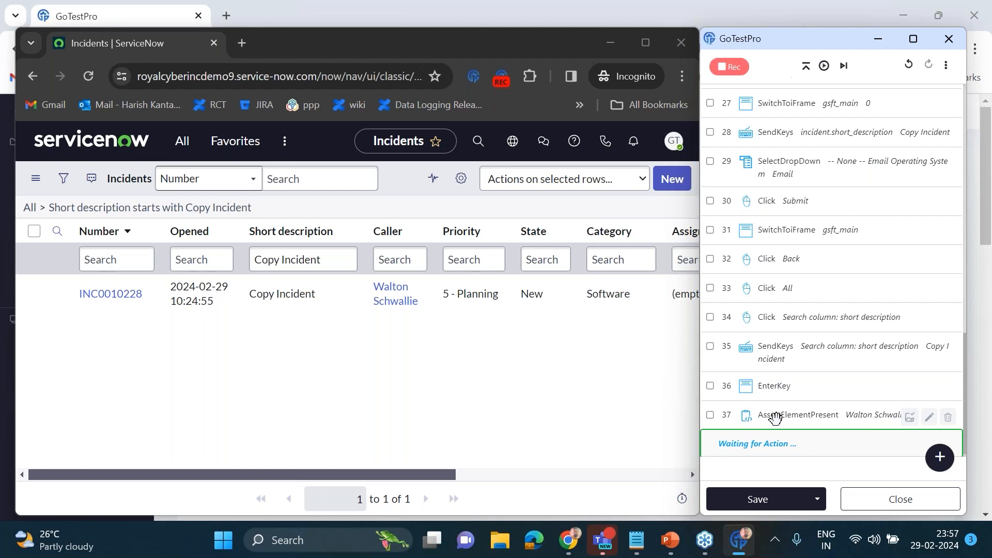
# - Insert a text assertion on the filtered incident's short description with the expected value "Copy Incident"
pyautogui.click(939, 457)
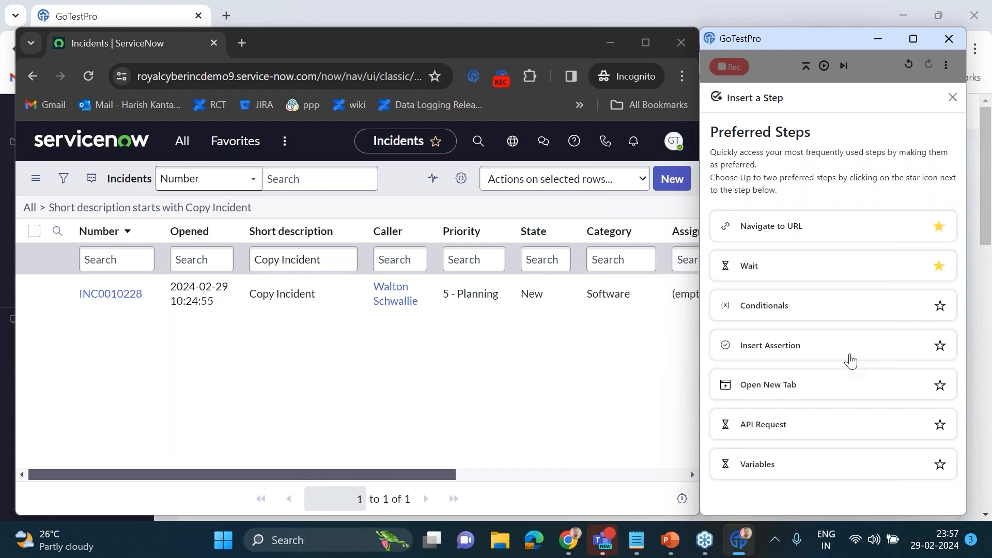
pyautogui.click(850, 356)
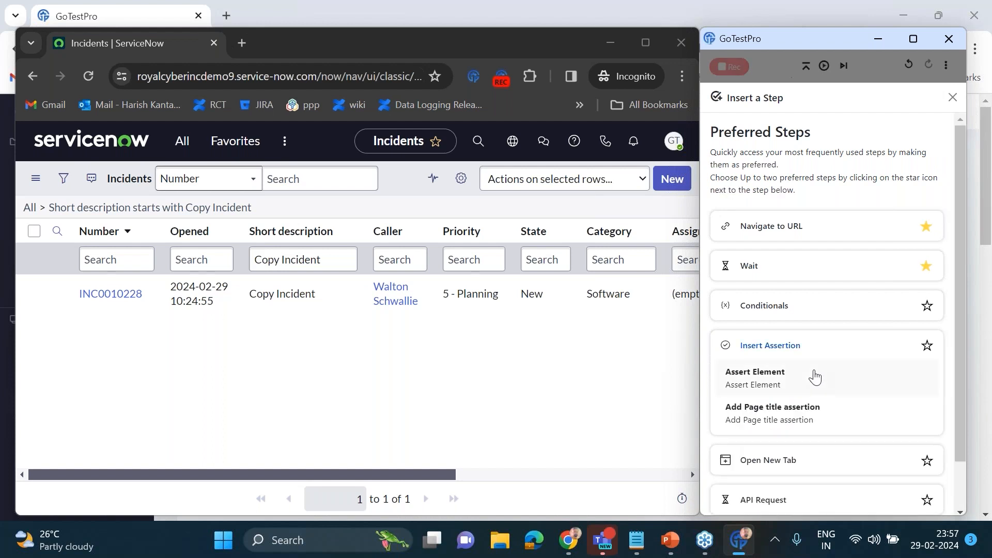
pyautogui.click(816, 377)
pyautogui.click(813, 219)
pyautogui.click(805, 281)
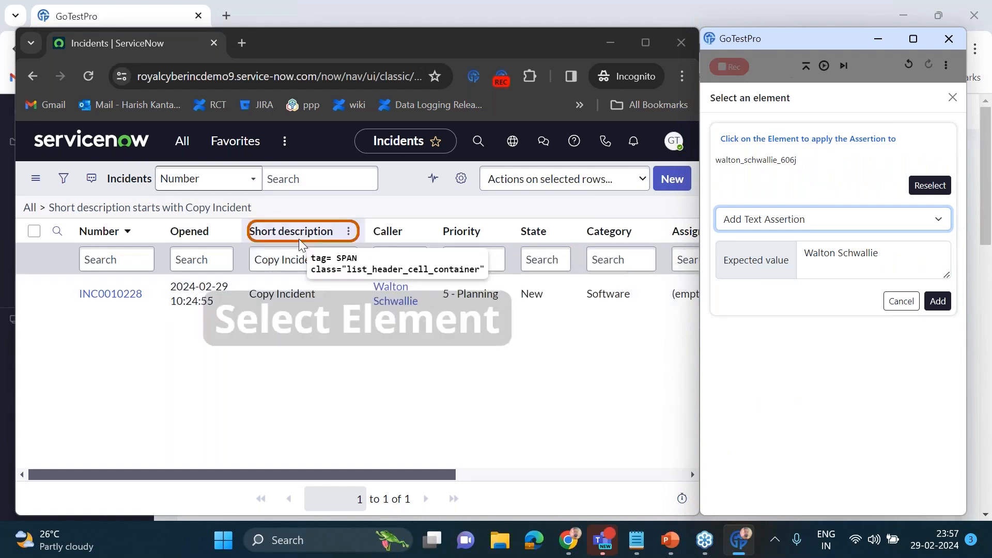
pyautogui.click(302, 305)
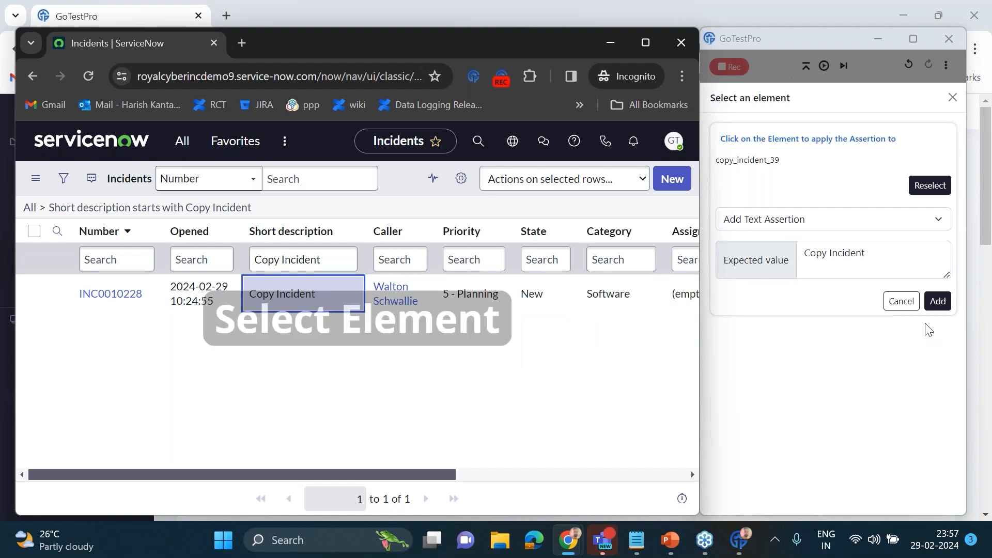
pyautogui.click(938, 302)
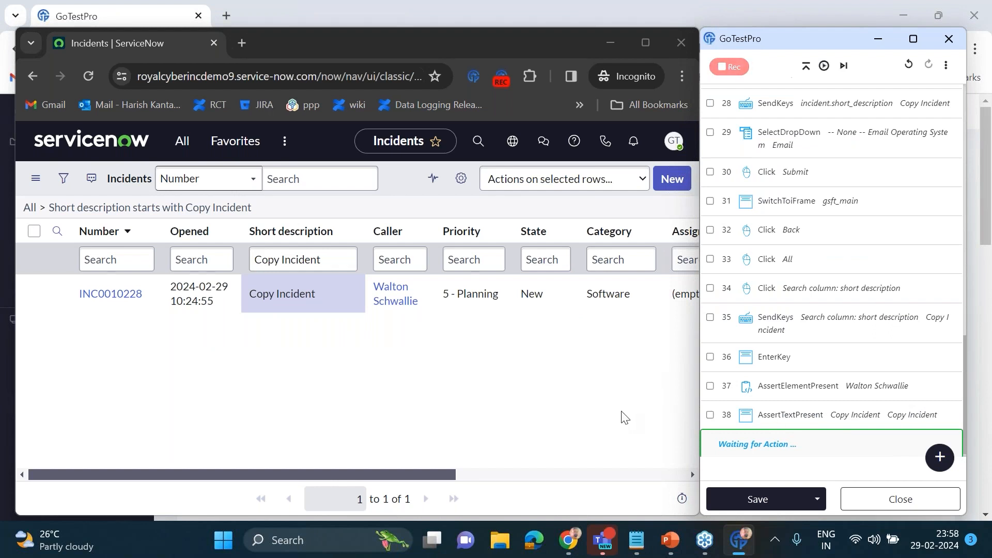
# - Record logging out of the ServiceNow session
pyautogui.click(673, 140)
pyautogui.click(533, 376)
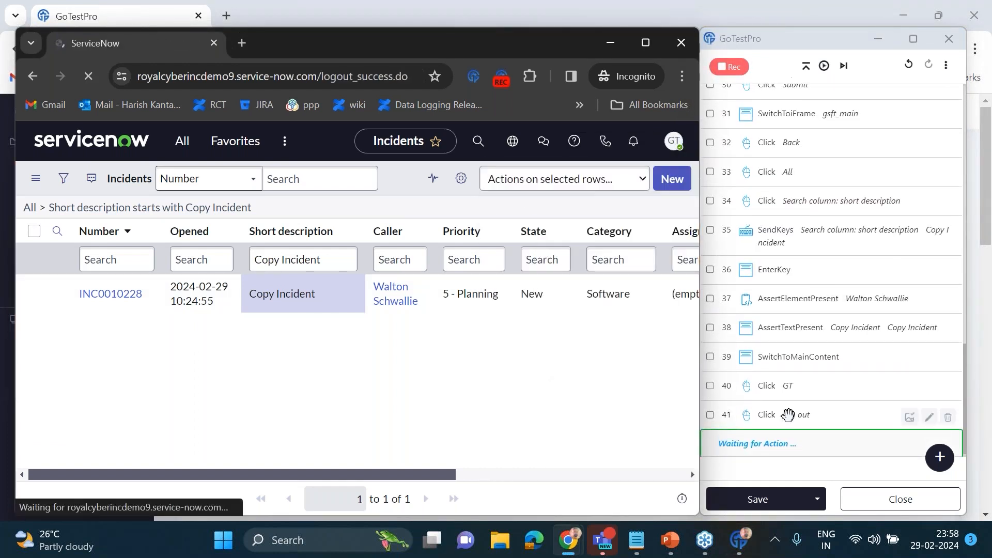
# - Delete the SwitchToiFrame gsft_main step directly after the Submit step, and save the test while closing the recorder
pyautogui.scroll(5, 824, 377)
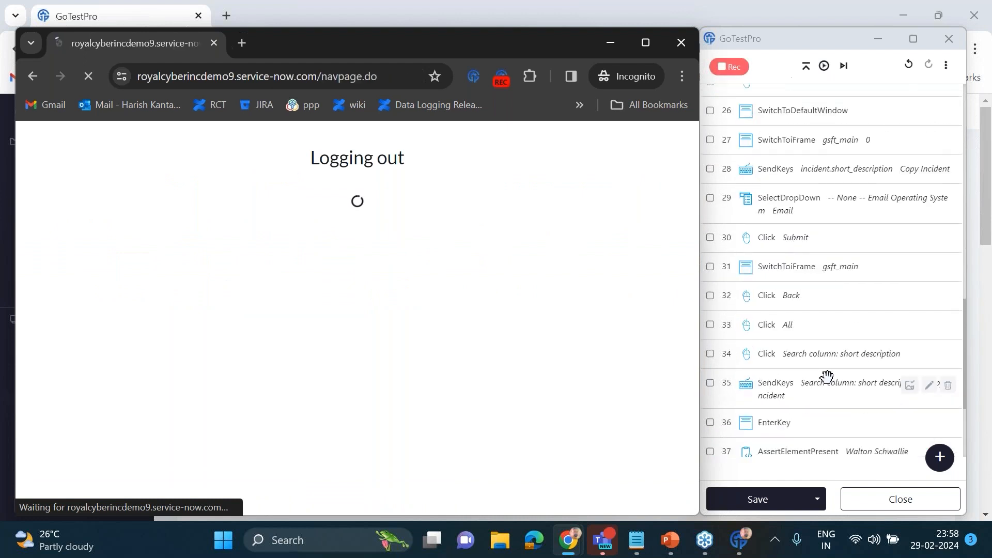
pyautogui.scroll(2, 825, 242)
pyautogui.scroll(-5, 824, 251)
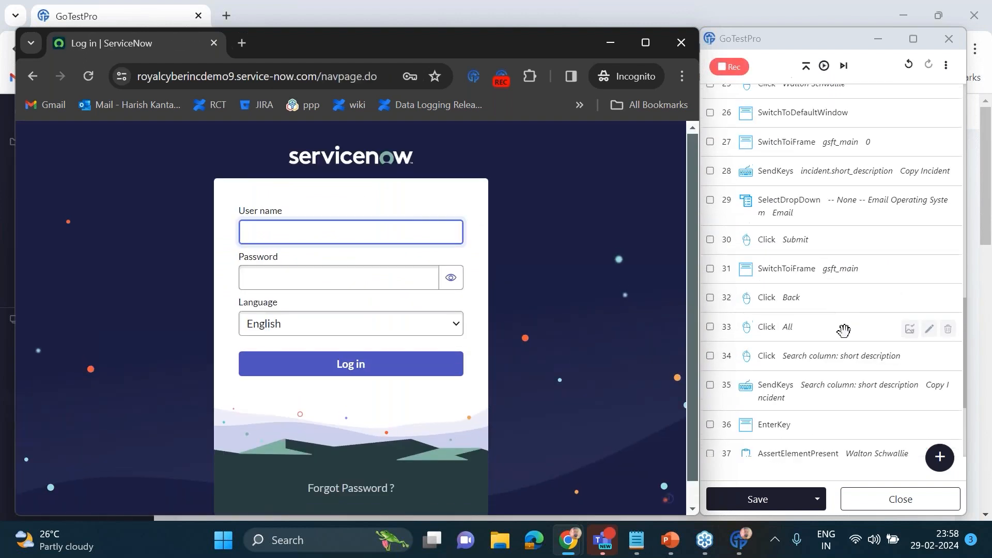
pyautogui.scroll(-3, 844, 339)
pyautogui.scroll(3, 844, 339)
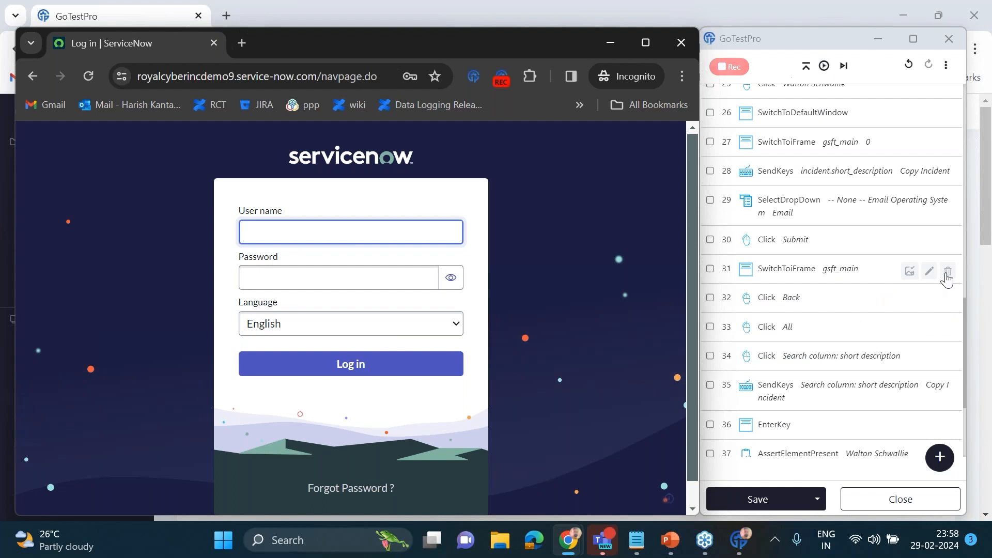
pyautogui.click(948, 271)
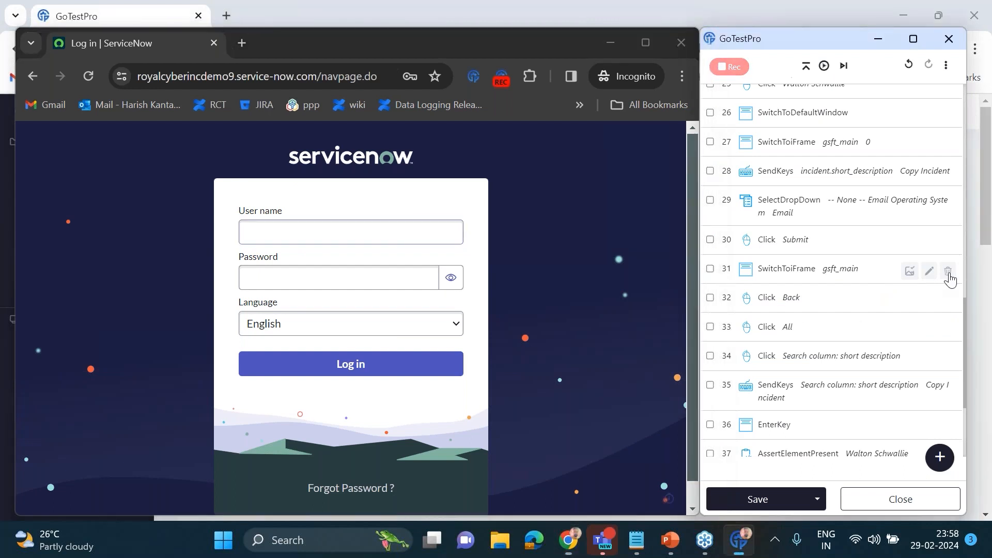
pyautogui.click(821, 504)
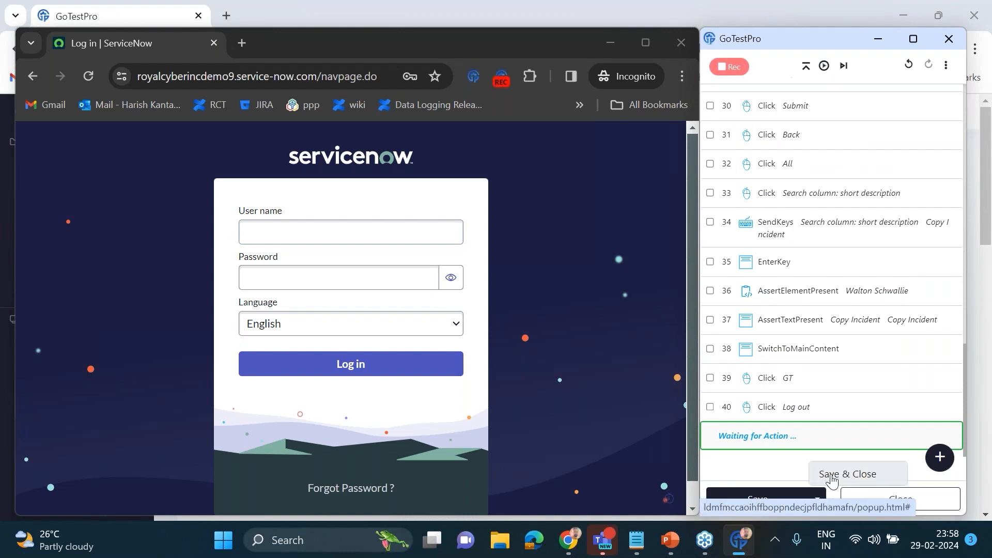
pyautogui.click(829, 484)
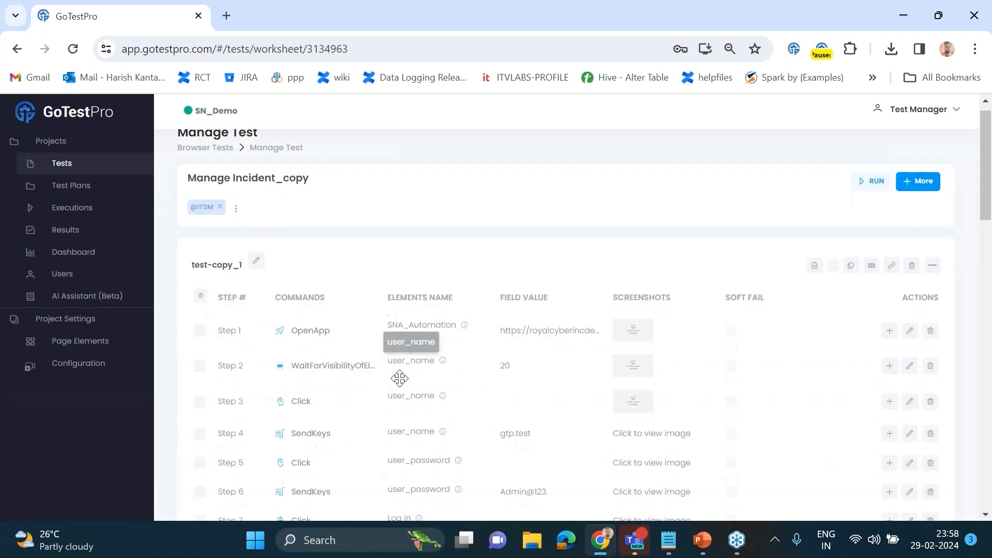
# - Examine the saved test-copy_1 steps of Manage Incident_copy, including the recorded list filtering, assertions and logout
pyautogui.scroll(-20, 399, 378)
pyautogui.scroll(-1, 397, 382)
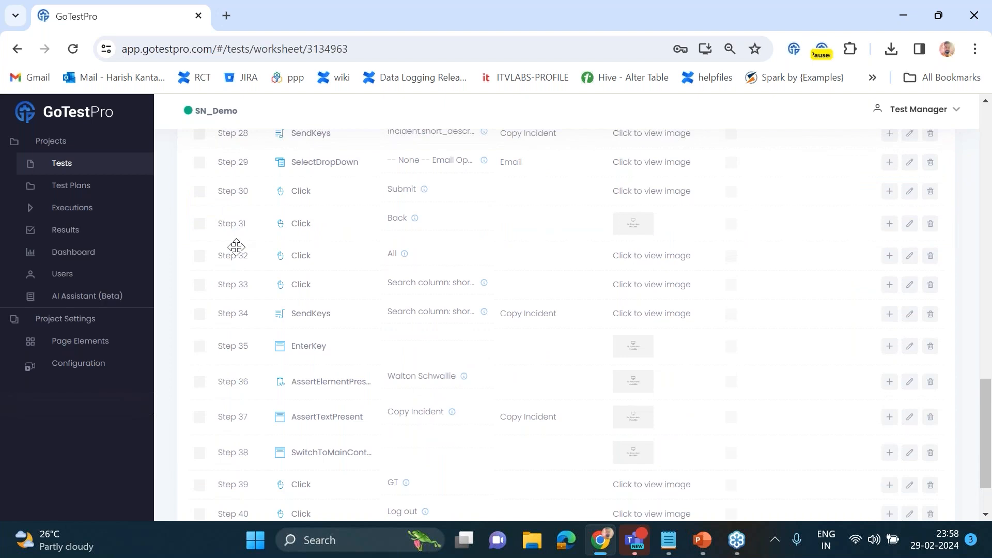
pyautogui.scroll(-2, 233, 310)
pyautogui.scroll(3, 228, 411)
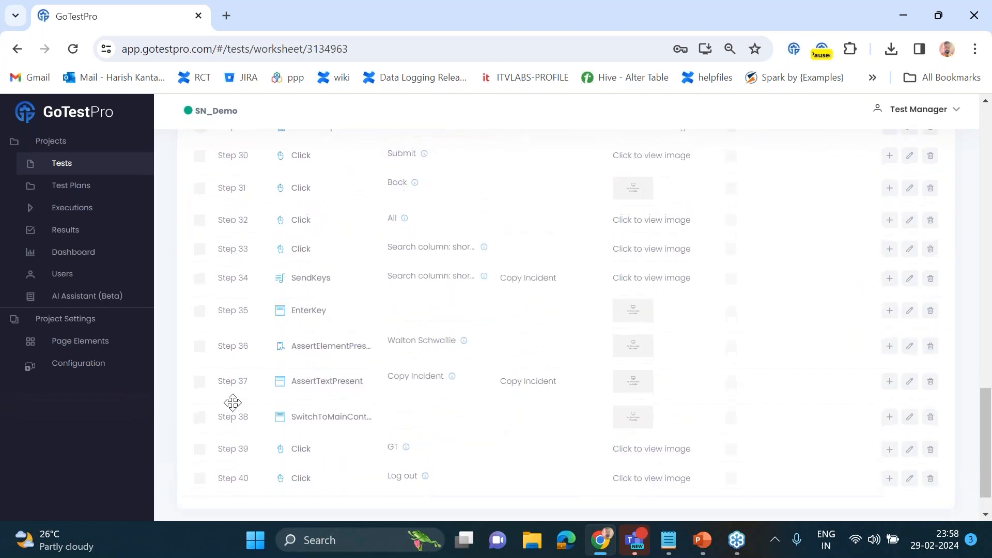
pyautogui.scroll(6, 249, 323)
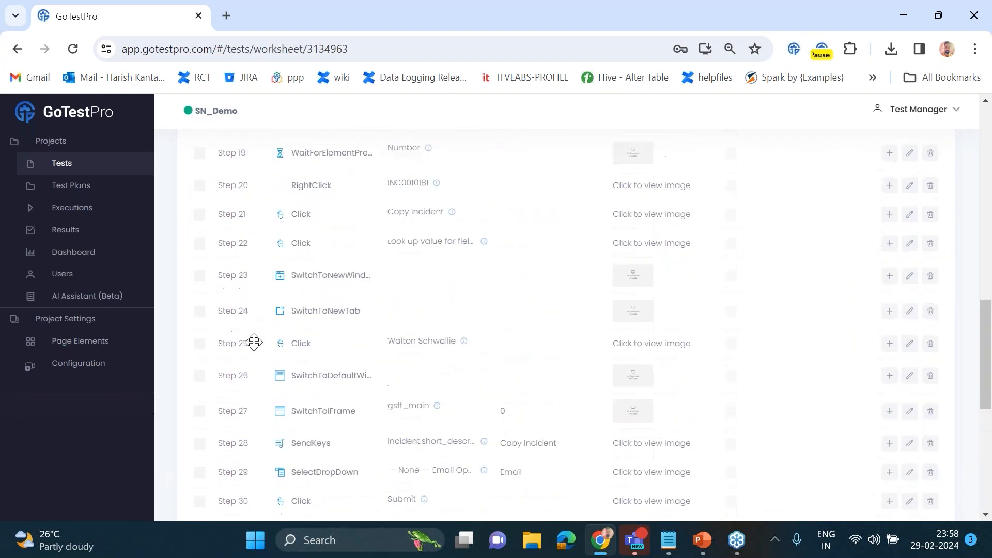
pyautogui.scroll(10, 344, 373)
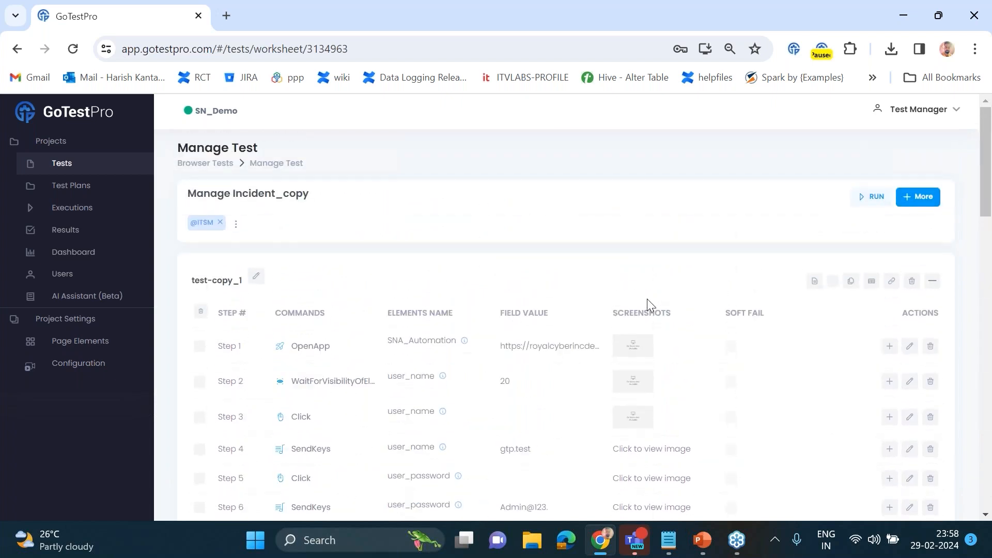
pyautogui.scroll(-10, 648, 304)
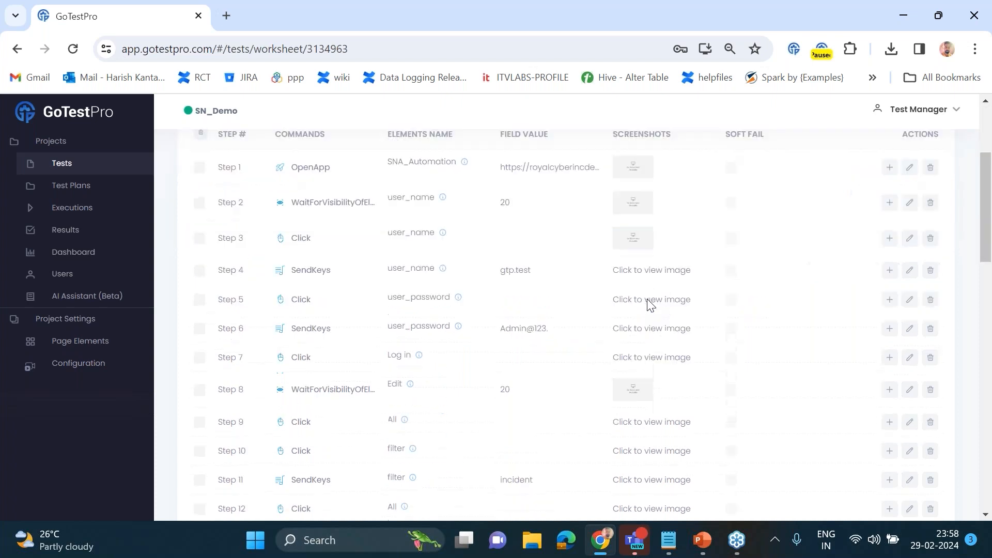
pyautogui.scroll(-5, 647, 304)
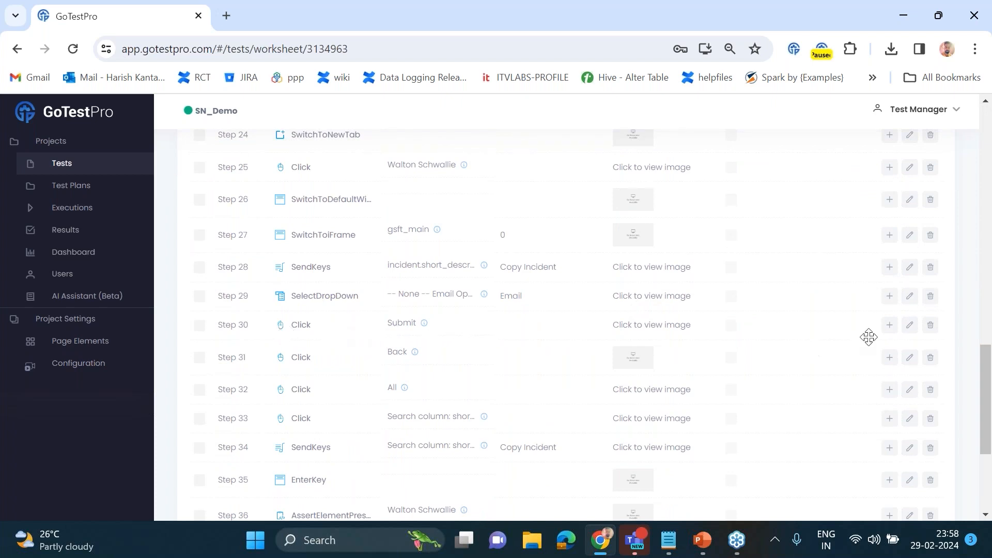
# - Insert a WaitFor step with the value 5 directly after the Submit step and save it
pyautogui.click(890, 327)
pyautogui.click(302, 357)
pyautogui.click(304, 359)
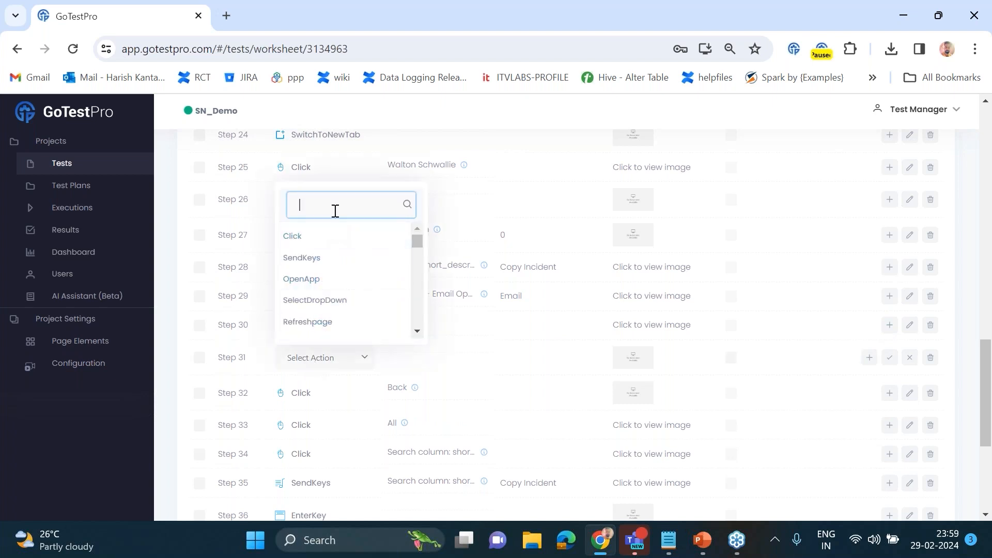
pyautogui.write('wai')
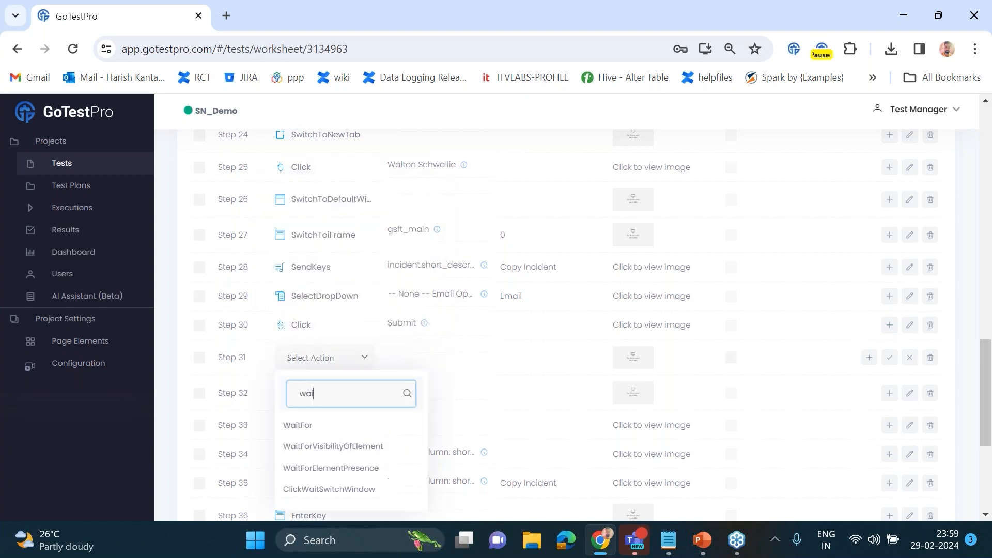
pyautogui.click(344, 425)
pyautogui.click(540, 360)
pyautogui.write('5')
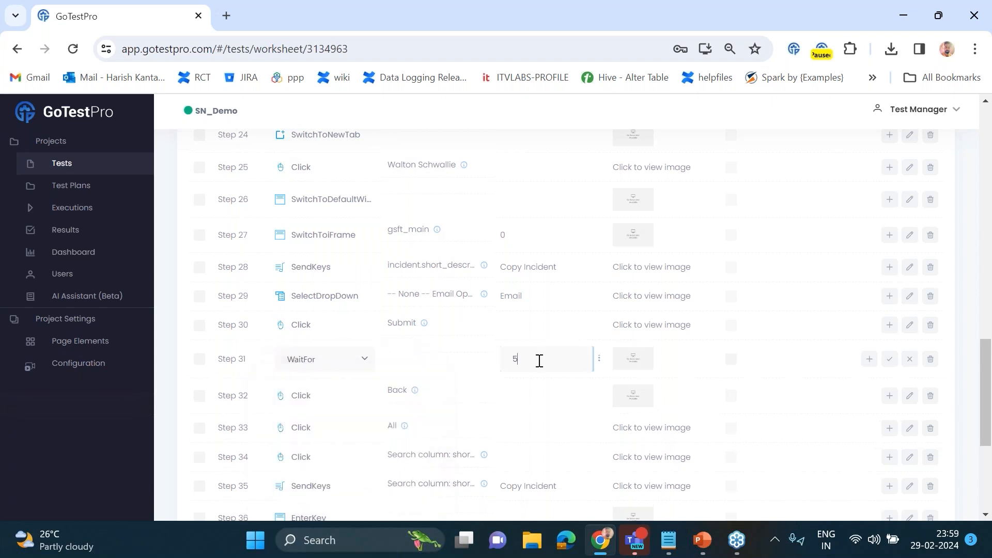
pyautogui.click(891, 361)
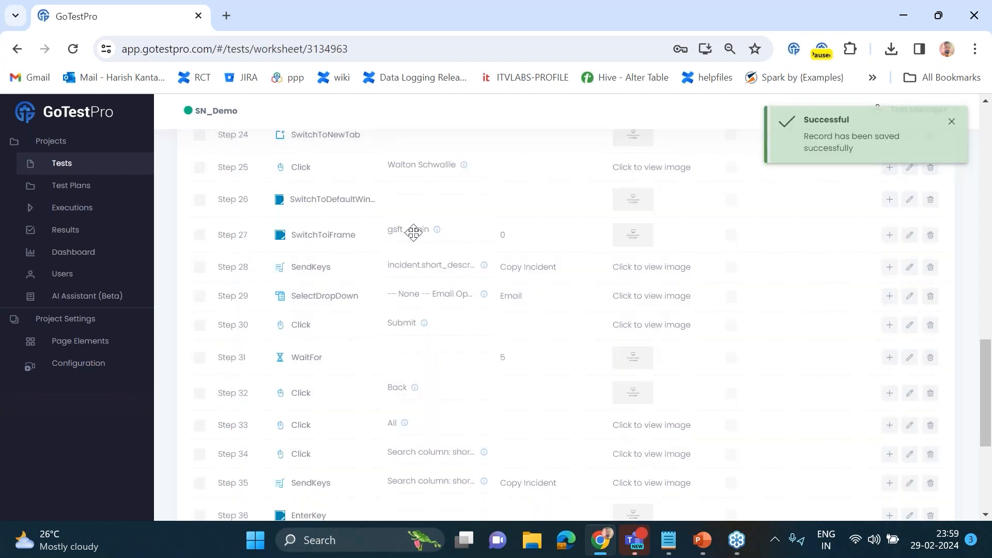
# - Change the command of step 2, directly after OpenApp, to WaitFor and save the step
pyautogui.scroll(12, 594, 343)
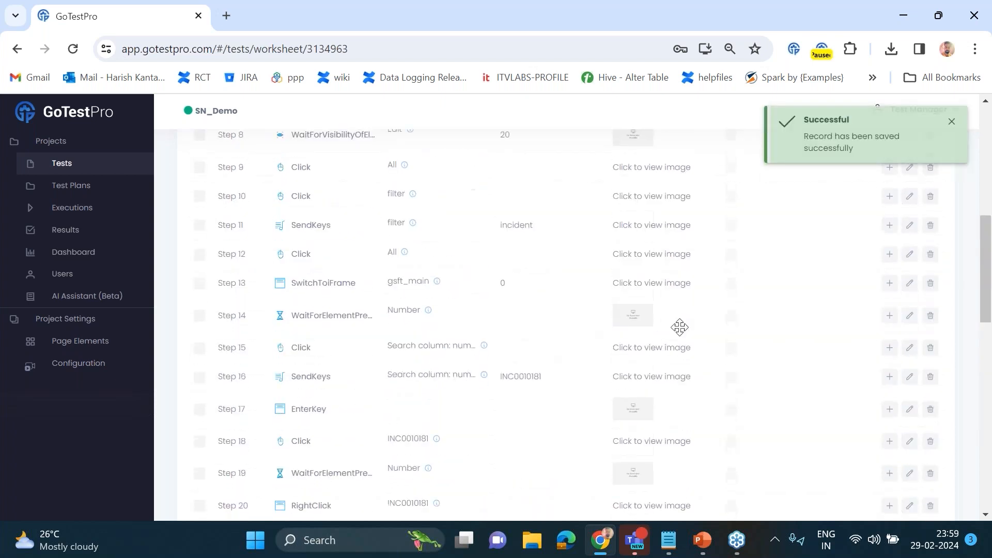
pyautogui.click(910, 382)
pyautogui.click(882, 403)
pyautogui.click(364, 383)
pyautogui.click(371, 233)
pyautogui.write('wai')
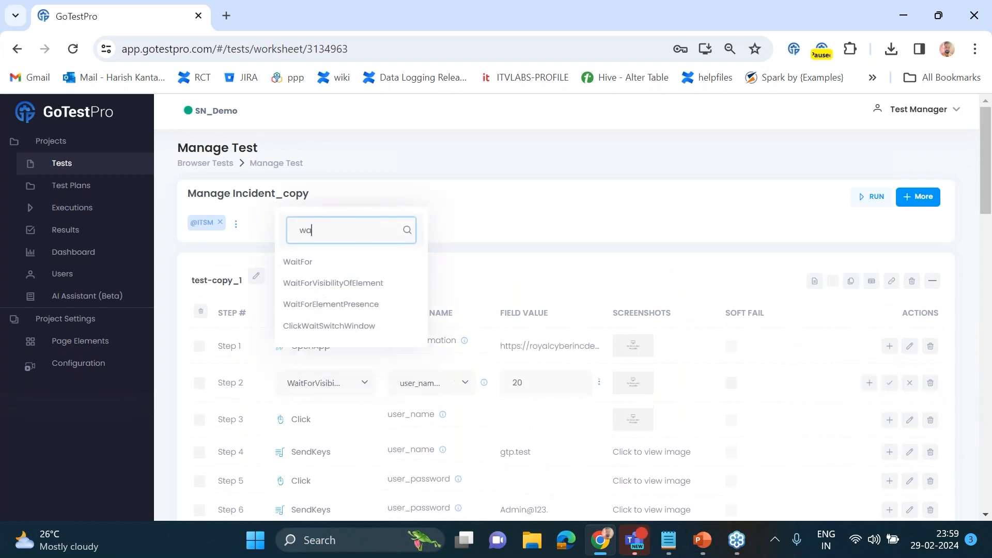
pyautogui.click(350, 286)
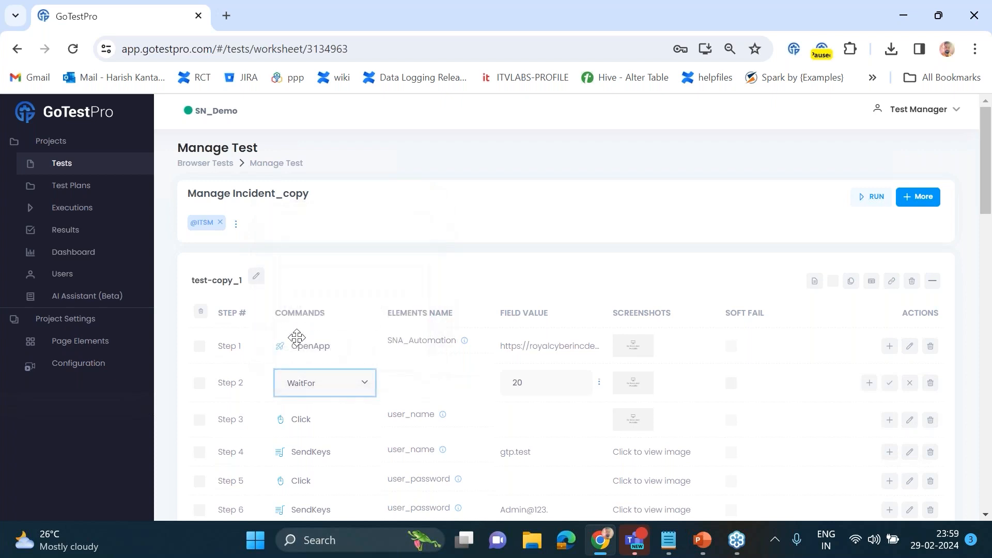
pyautogui.click(889, 383)
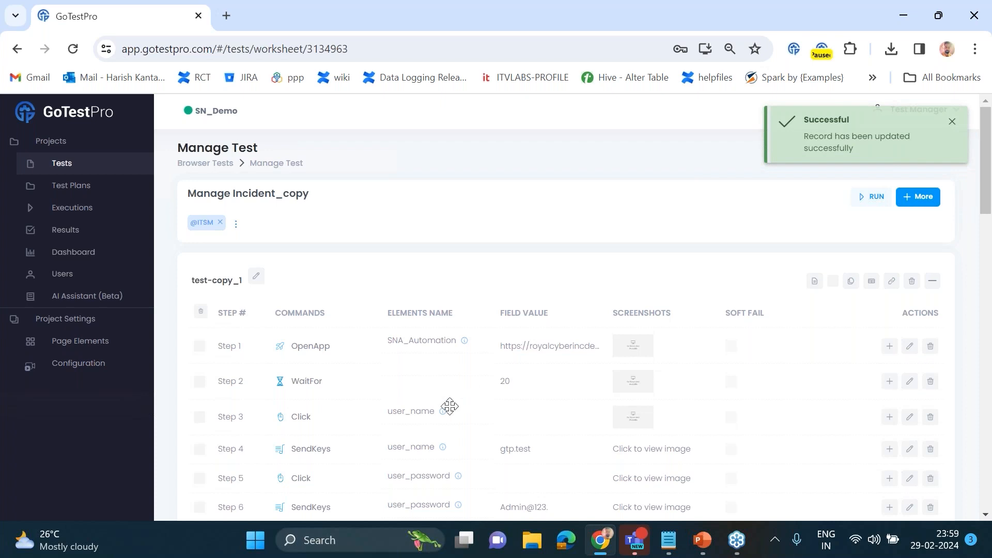
# - Run Manage Incident_copy with local execution and close the MySQL installer console window covering the run
pyautogui.scroll(-3, 449, 406)
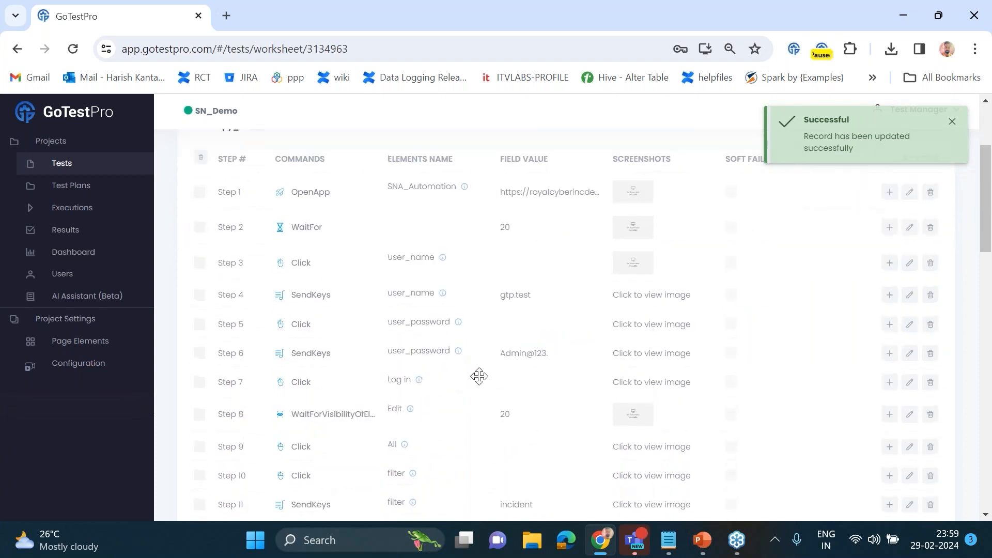
pyautogui.scroll(3, 476, 376)
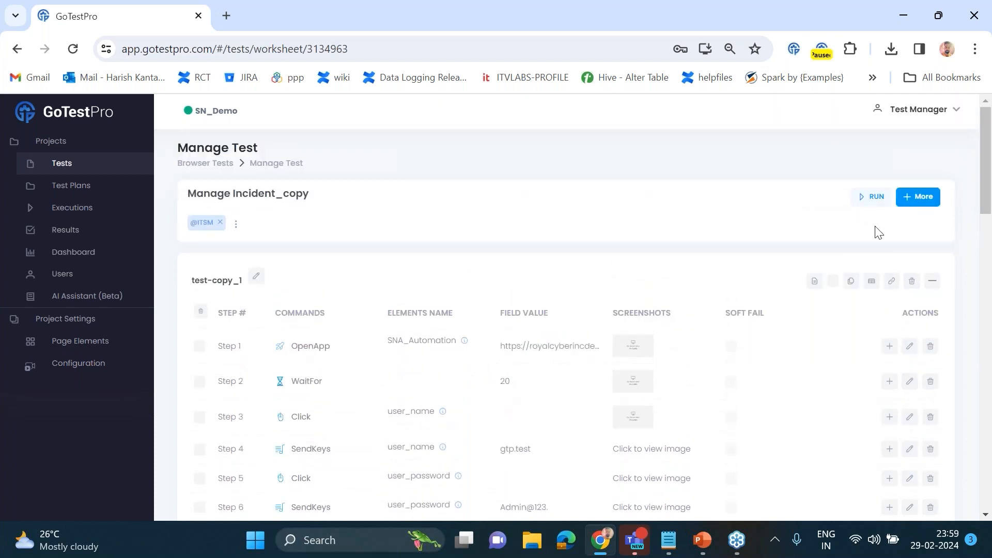
pyautogui.click(877, 203)
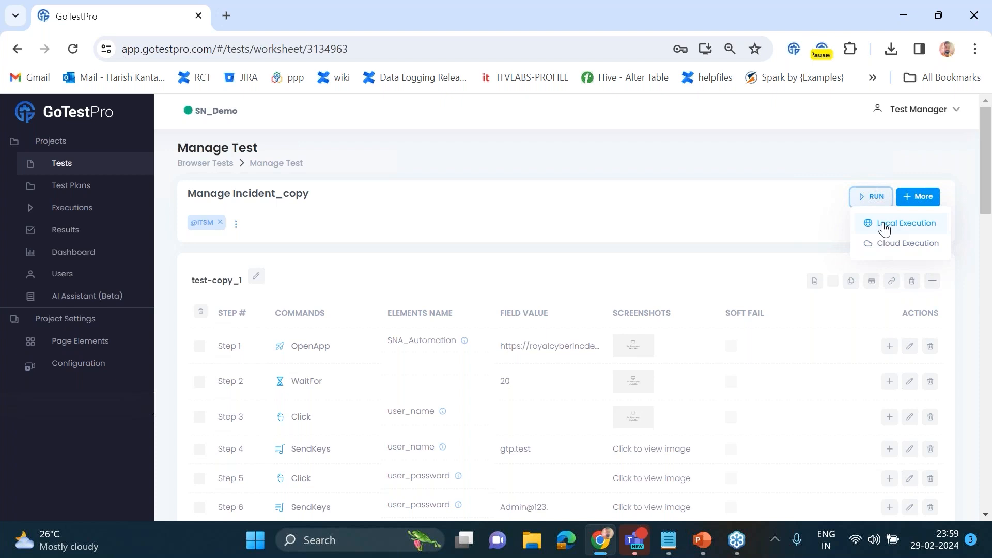
pyautogui.click(885, 226)
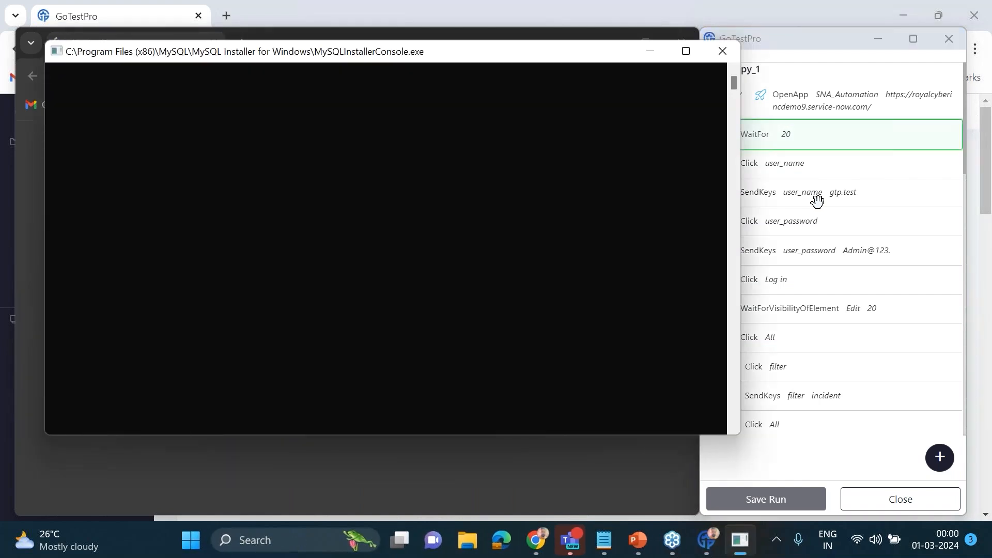
pyautogui.click(723, 52)
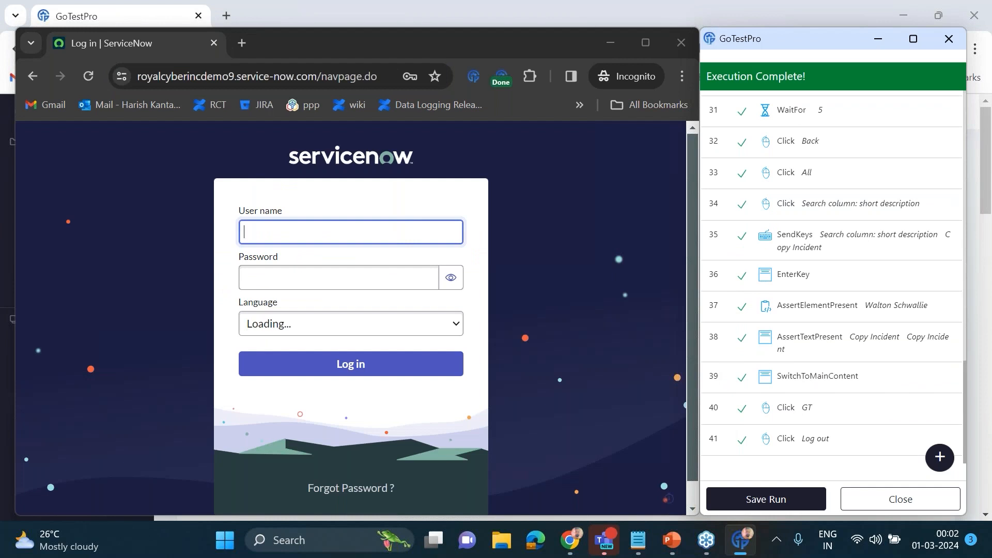
# - Save the completed run after checking its executed steps, and close the incognito ServiceNow window
pyautogui.scroll(15, 822, 207)
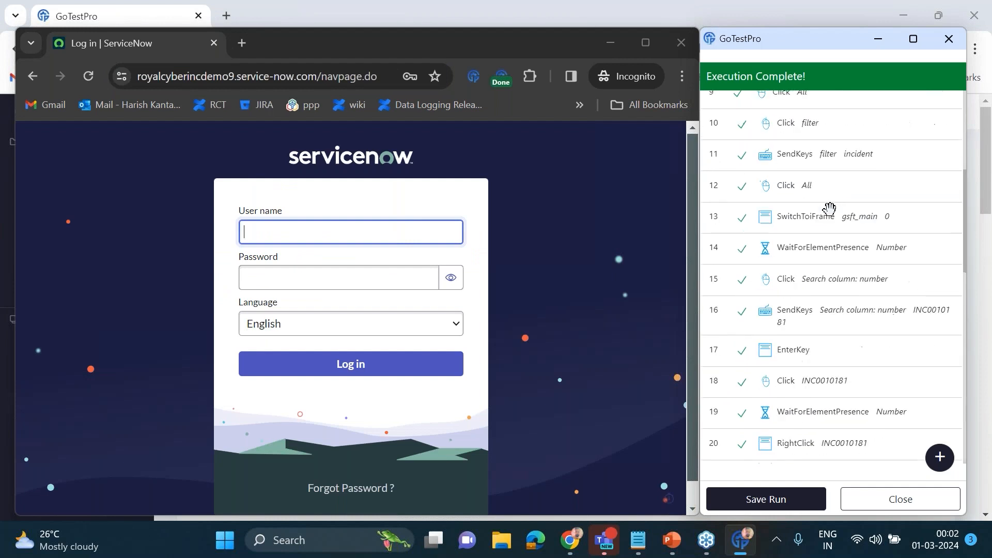
pyautogui.scroll(-15, 816, 190)
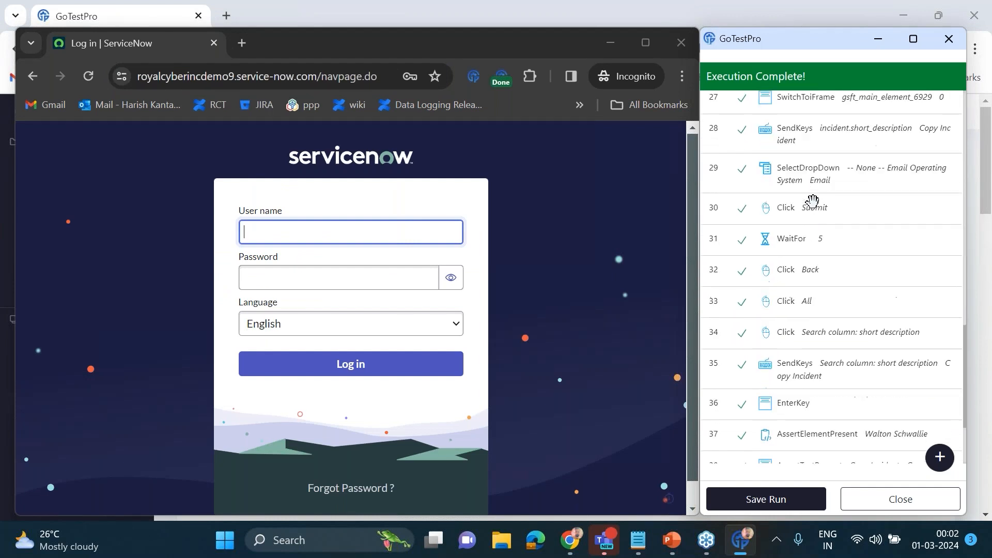
pyautogui.click(779, 504)
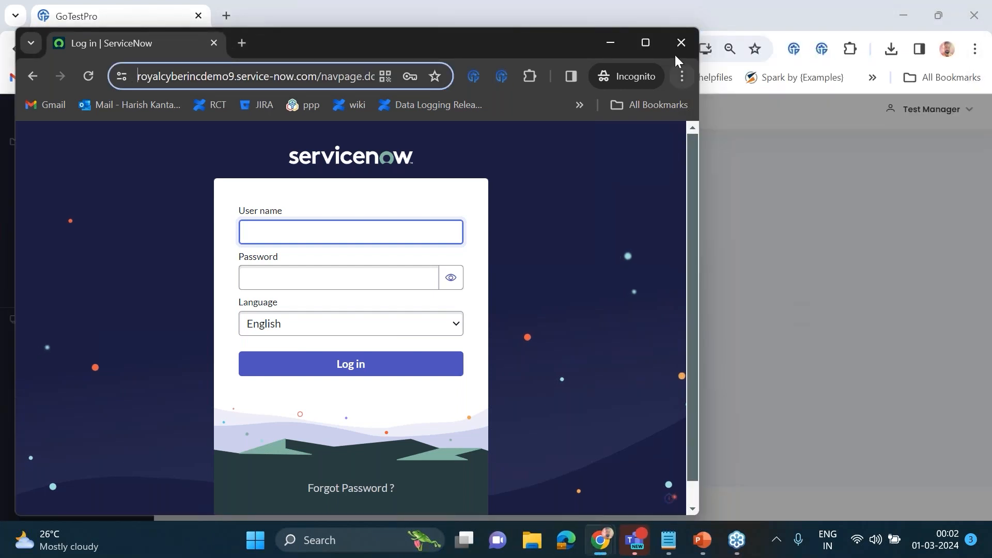
pyautogui.click(675, 52)
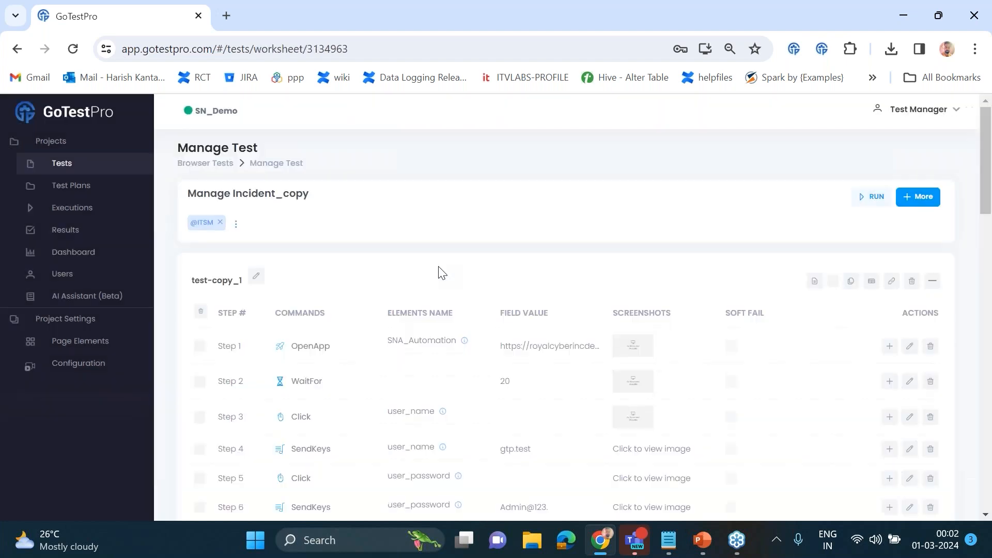
# - Open the result details of the Manage Incident_copy run and download its report as a PDF
pyautogui.scroll(-10, 438, 272)
pyautogui.scroll(12, 389, 270)
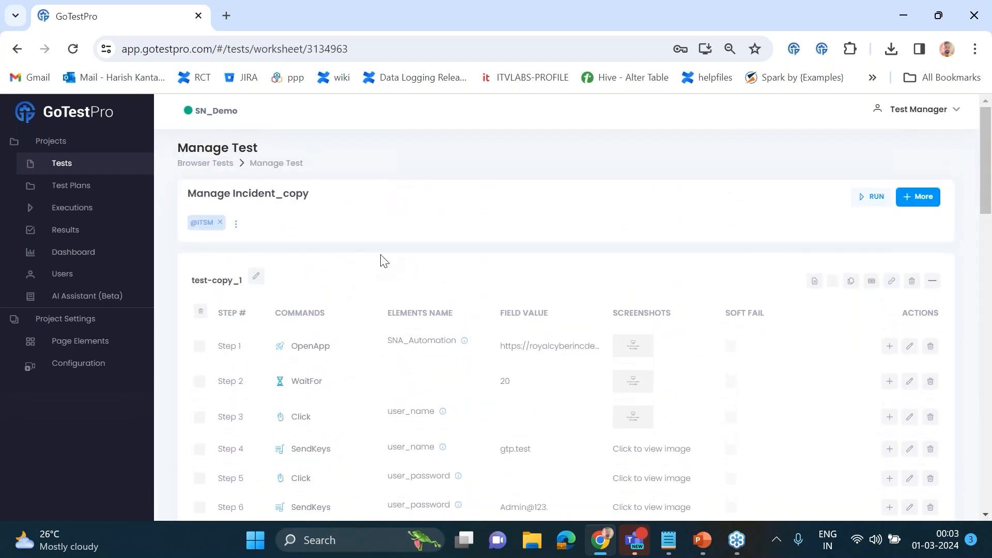
pyautogui.click(97, 236)
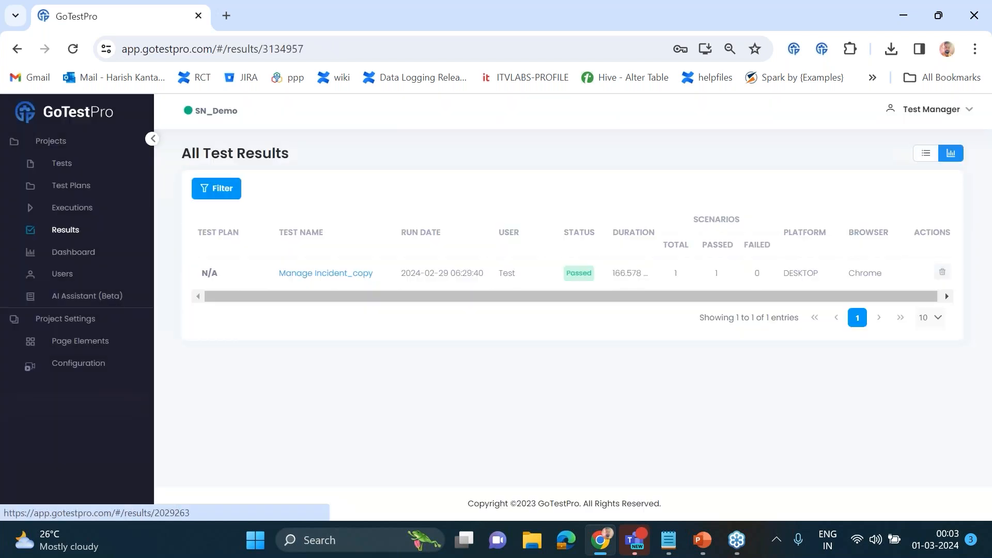
pyautogui.moveTo(277, 292); pyautogui.dragTo(285, 291)
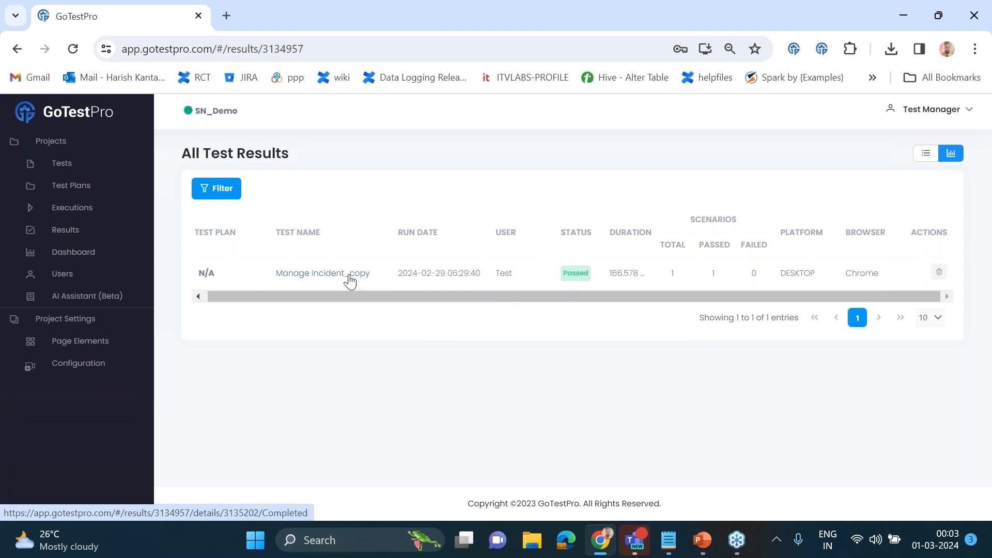
pyautogui.click(350, 279)
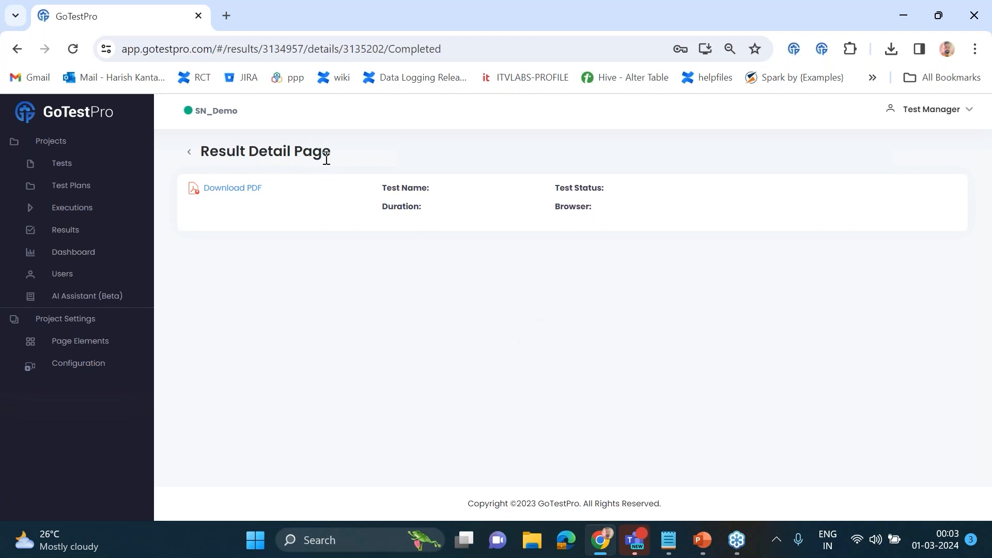
pyautogui.click(73, 47)
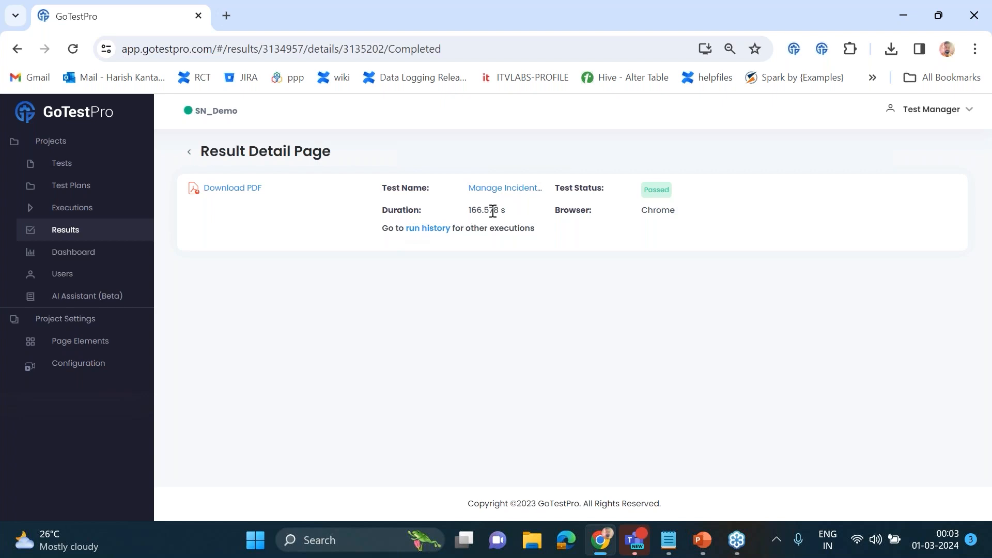
pyautogui.click(244, 193)
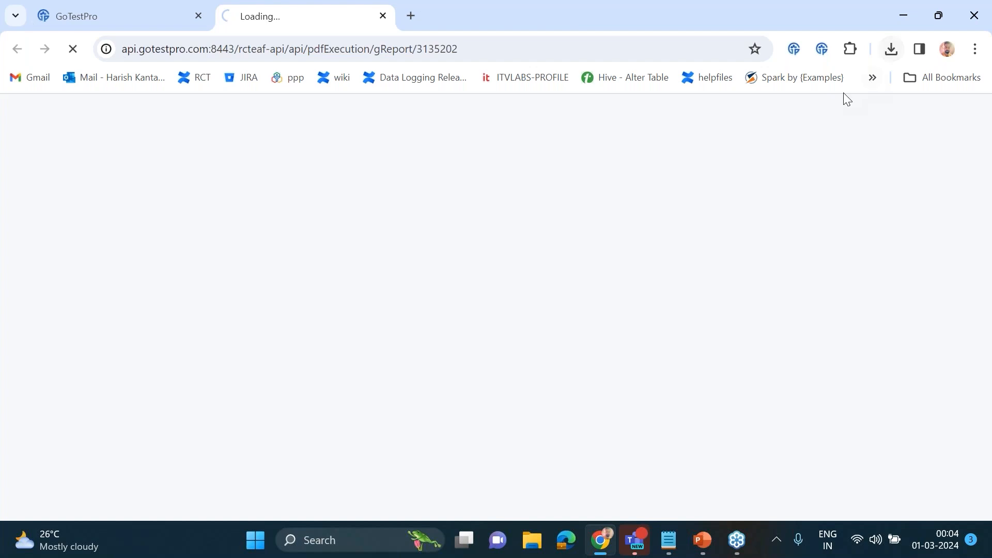
pyautogui.click(117, 15)
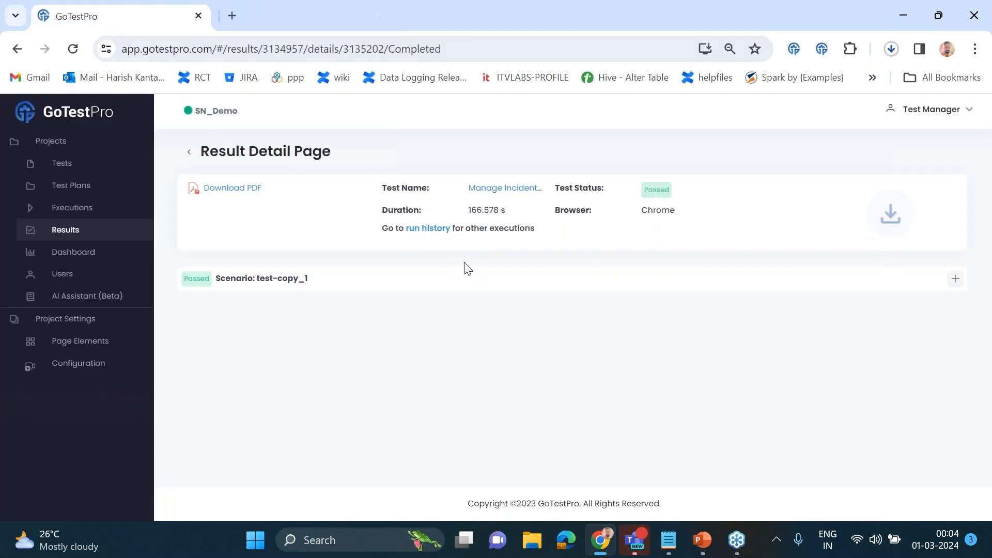
# - Examine the step results of scenario test-copy_1, including the screenshot of step 11, where "incident" is entered in the filter
pyautogui.click(956, 278)
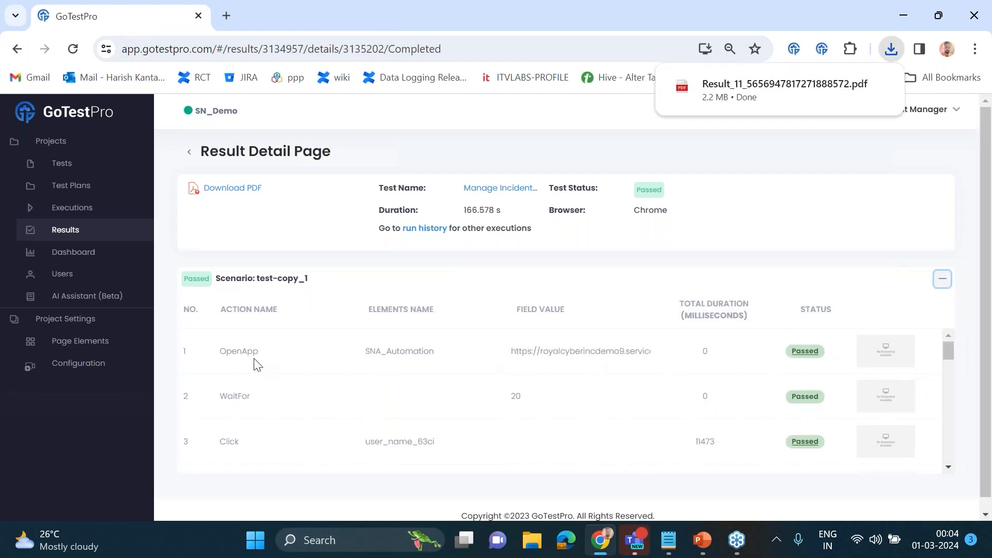
pyautogui.scroll(-3, 250, 365)
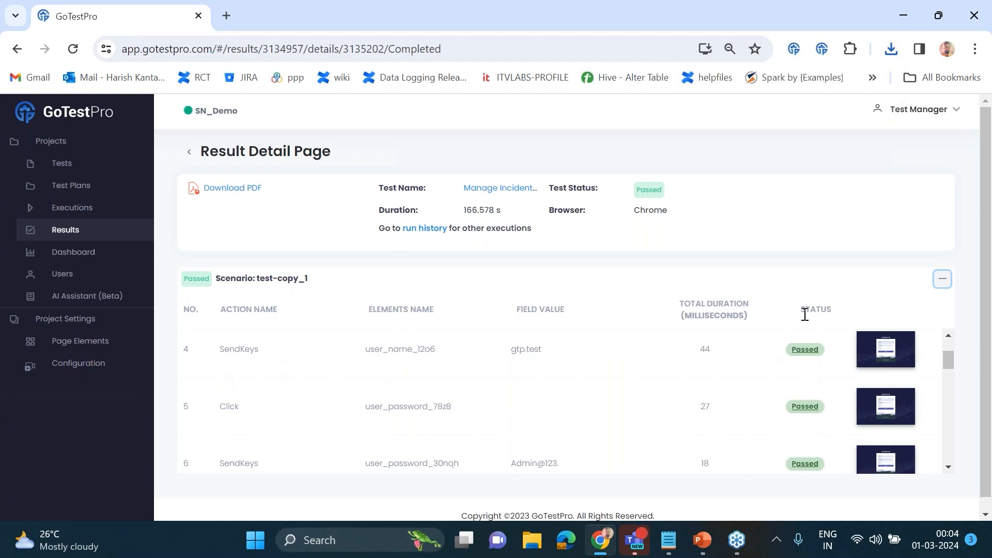
pyautogui.scroll(-5, 775, 383)
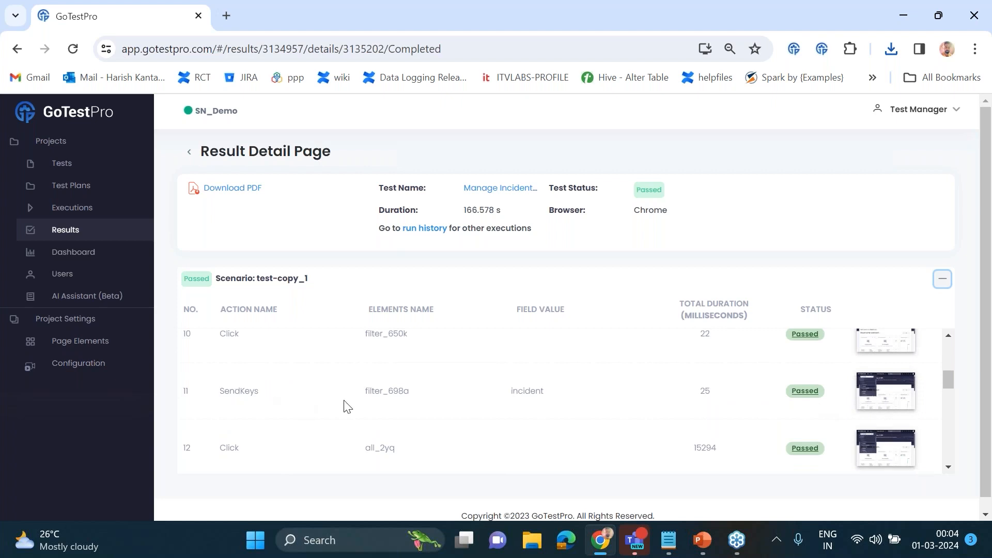
pyautogui.click(870, 398)
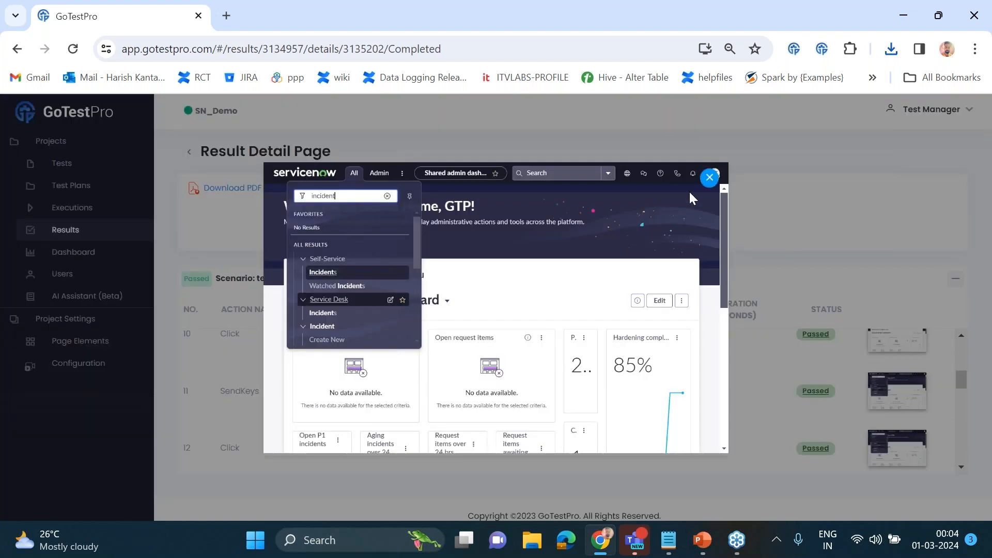
pyautogui.click(709, 178)
pyautogui.scroll(-5, 568, 403)
pyautogui.scroll(-3, 558, 395)
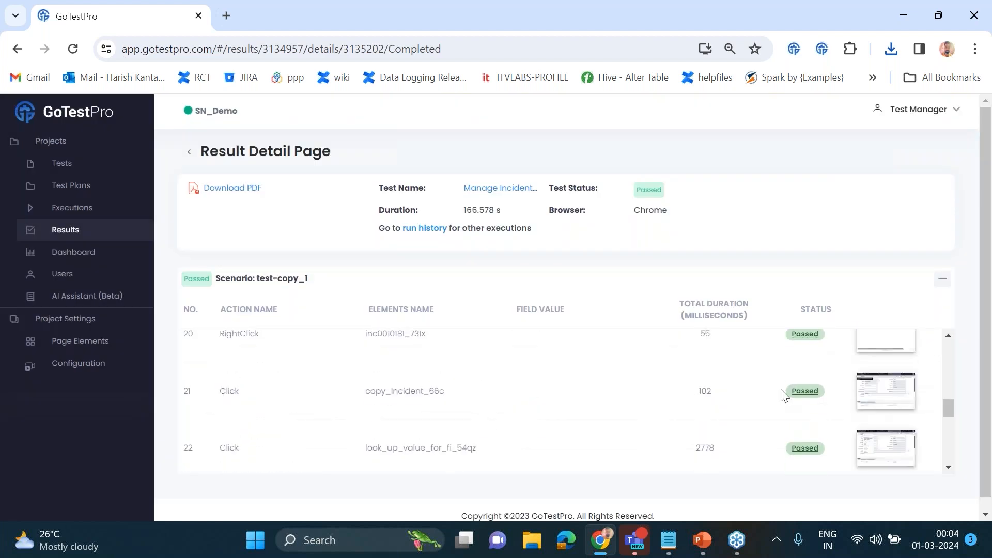
pyautogui.scroll(15, 783, 395)
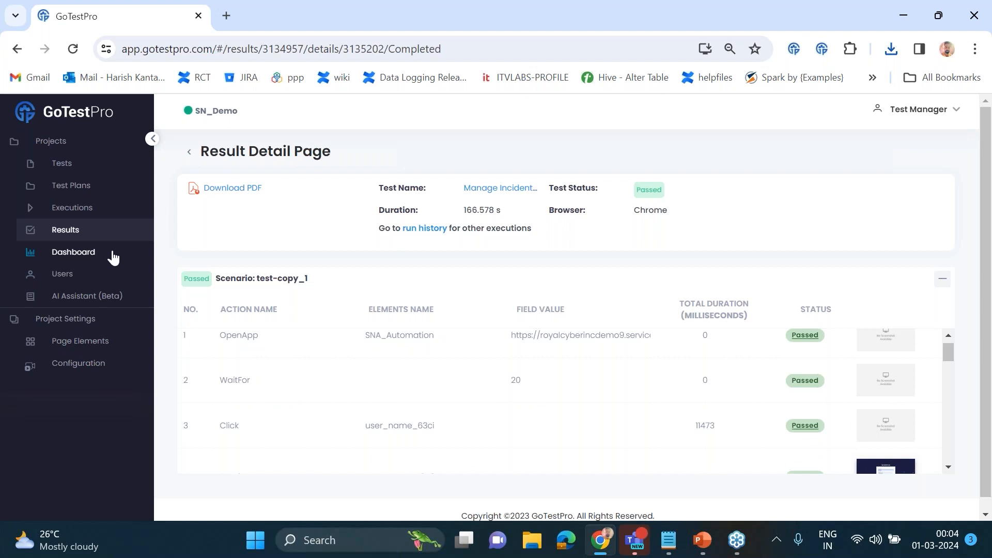
# - Return to the project's tests, reload the page and show the list of browser tests
pyautogui.click(66, 166)
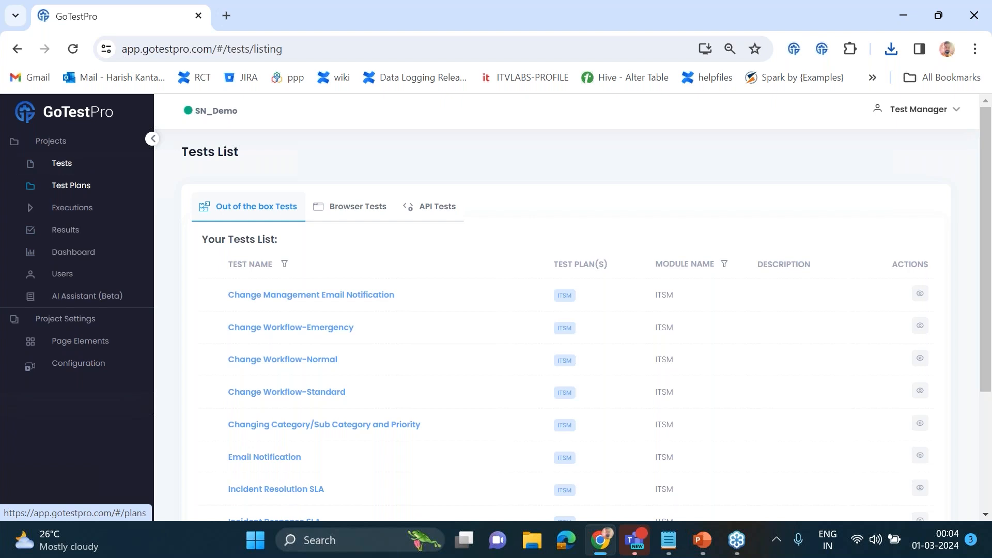
pyautogui.click(339, 215)
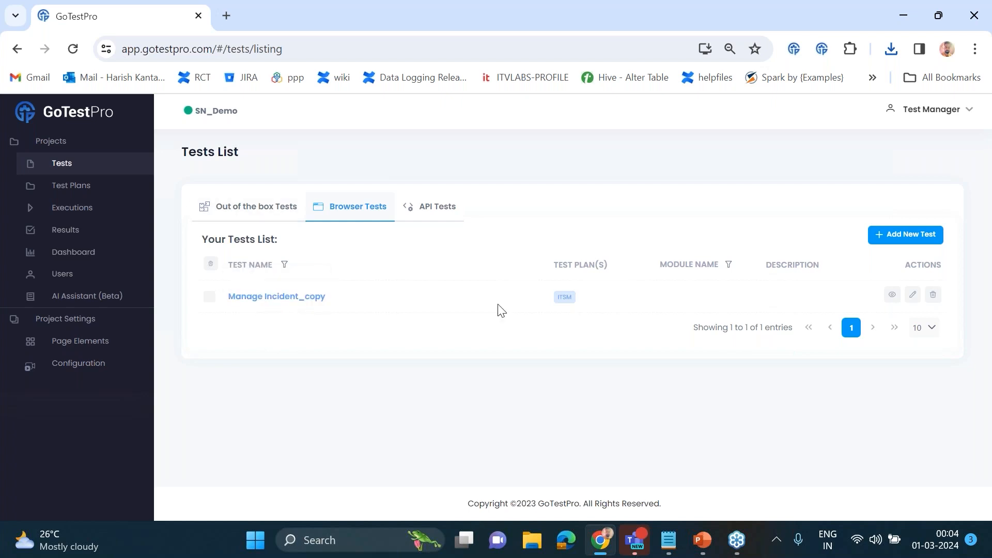
pyautogui.click(892, 294)
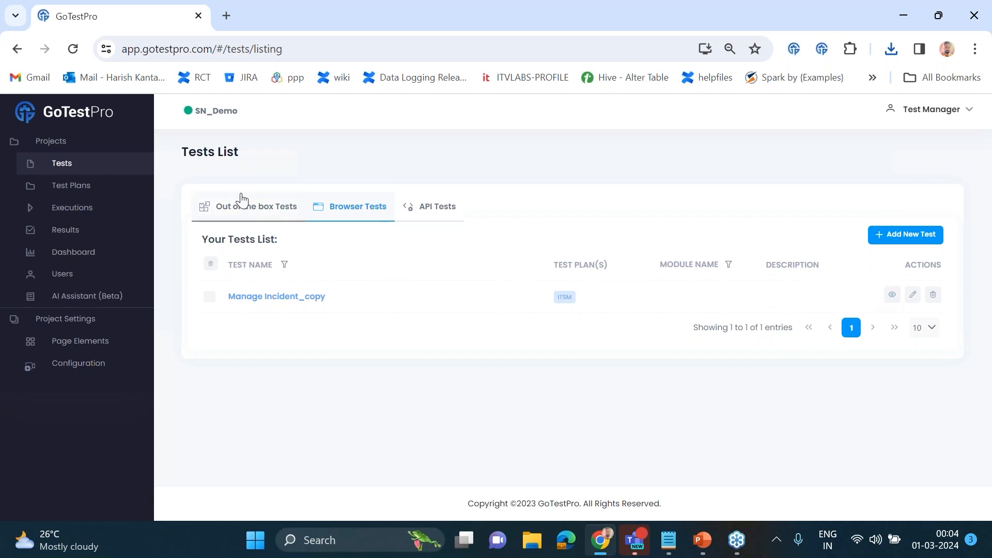
pyautogui.click(73, 49)
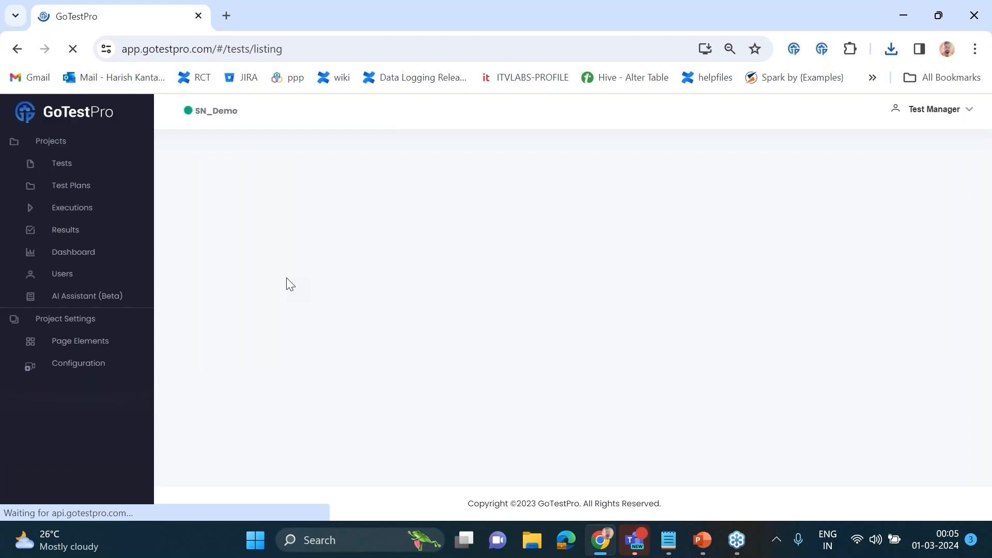
pyautogui.click(342, 216)
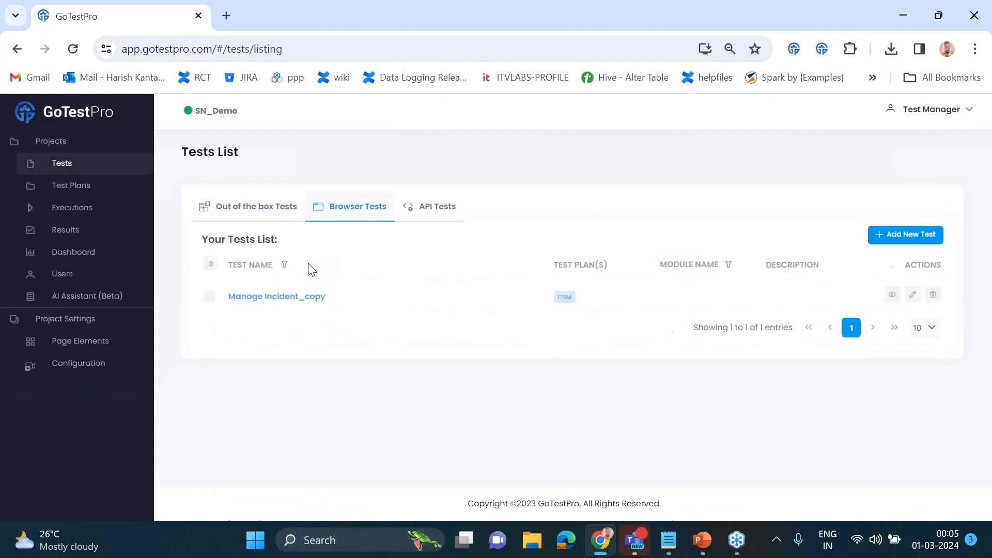
# - Open the Manage Incident_copy browser test and bring up its run settings, checking the execution options
pyautogui.click(294, 301)
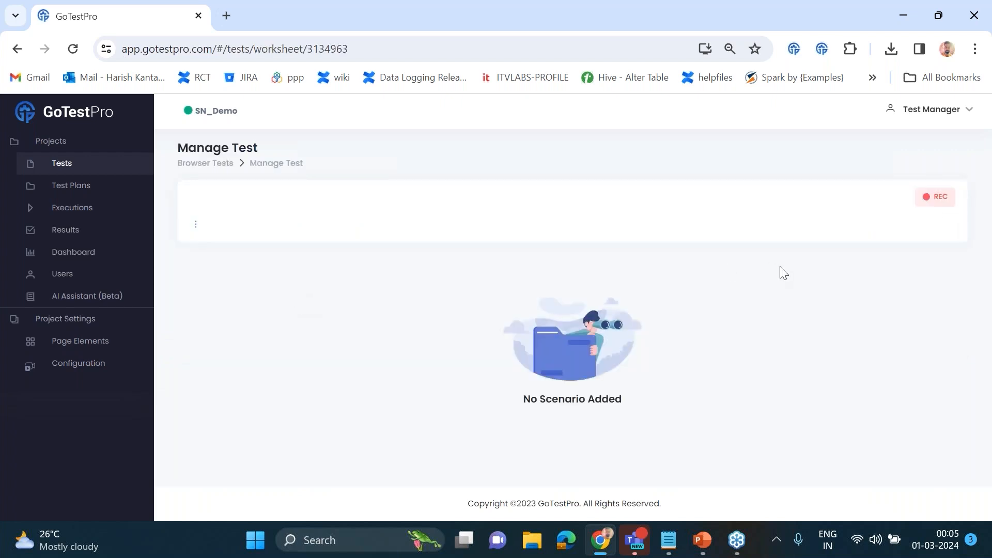
pyautogui.click(873, 197)
pyautogui.click(881, 244)
pyautogui.scroll(-1, 467, 258)
pyautogui.scroll(1, 472, 274)
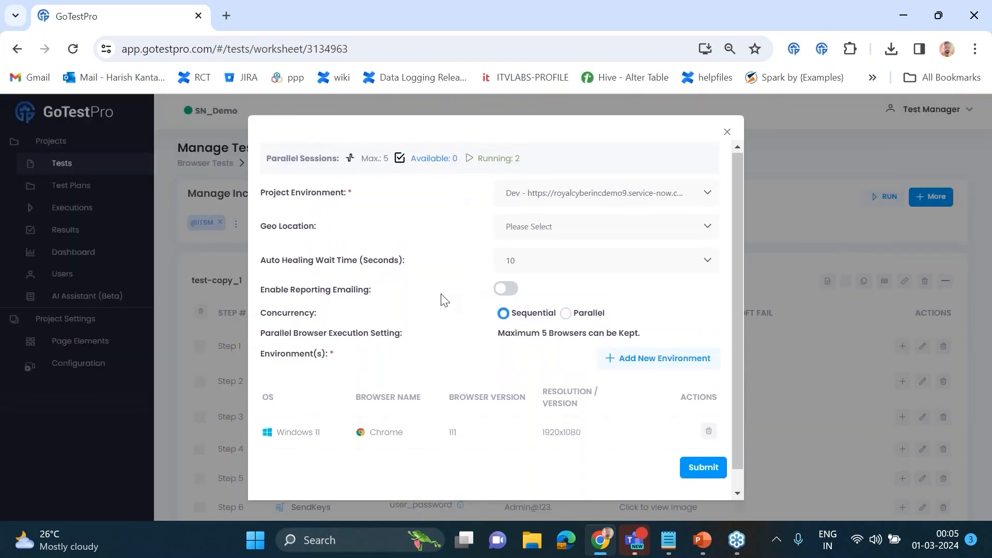
pyautogui.scroll(-1, 443, 310)
pyautogui.scroll(1, 457, 341)
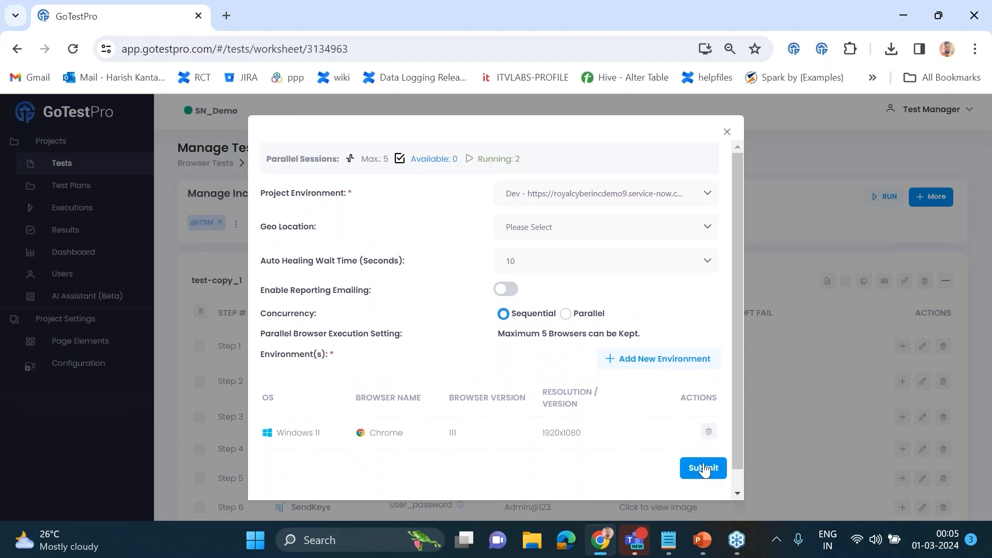
# - Add a desktop environment with macOS Sierra, 1920x1080 resolution and Chrome to the run settings
pyautogui.click(661, 359)
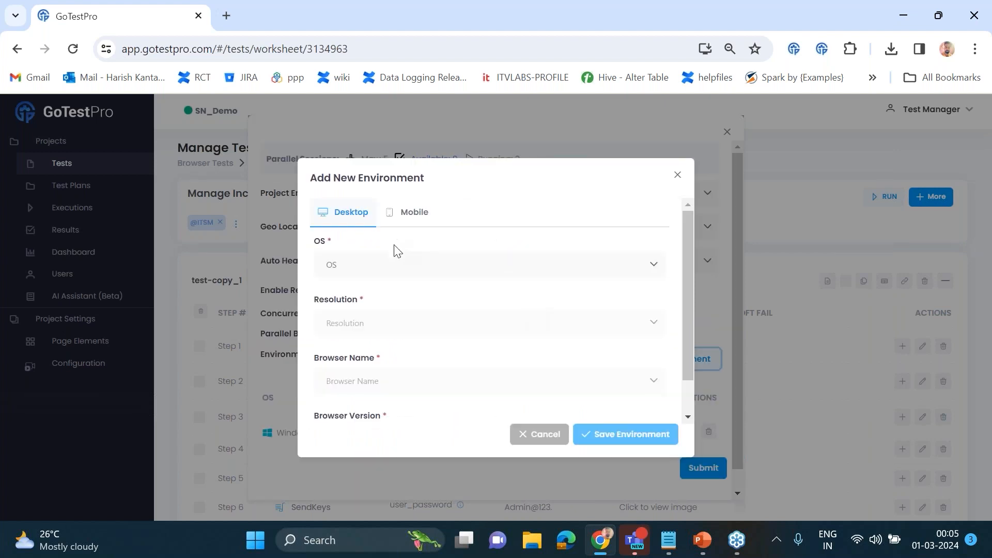
pyautogui.click(379, 273)
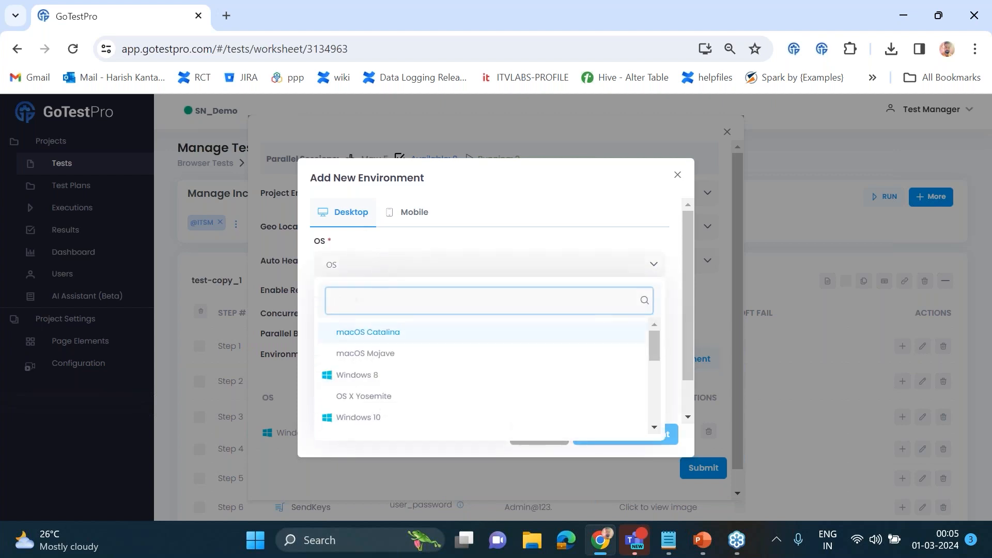
pyautogui.scroll(-3, 370, 381)
pyautogui.click(377, 370)
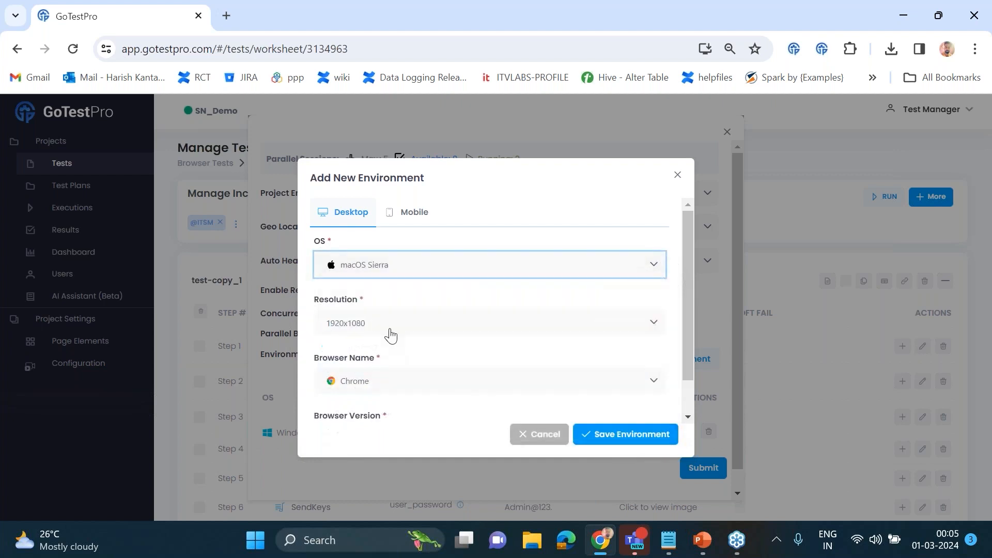
pyautogui.click(371, 392)
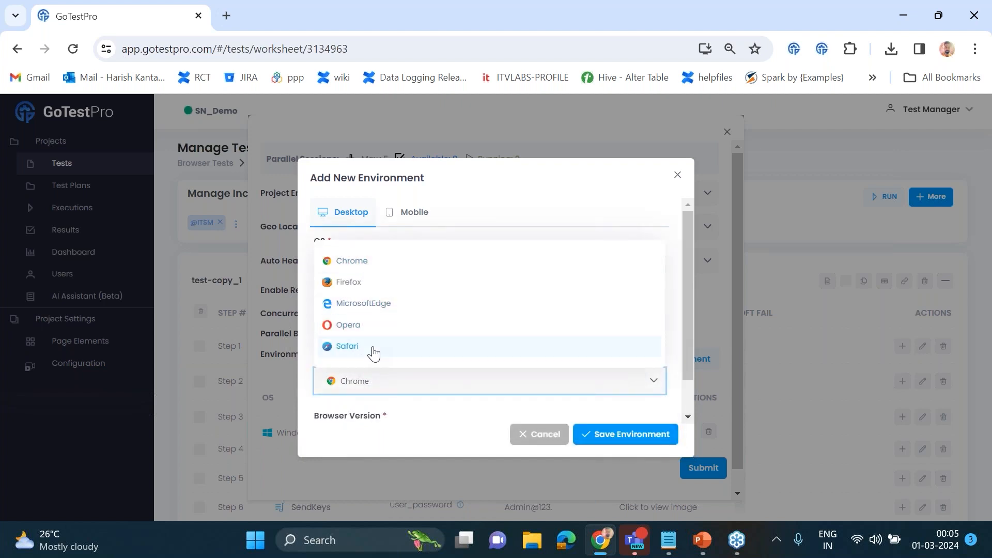
pyautogui.click(379, 385)
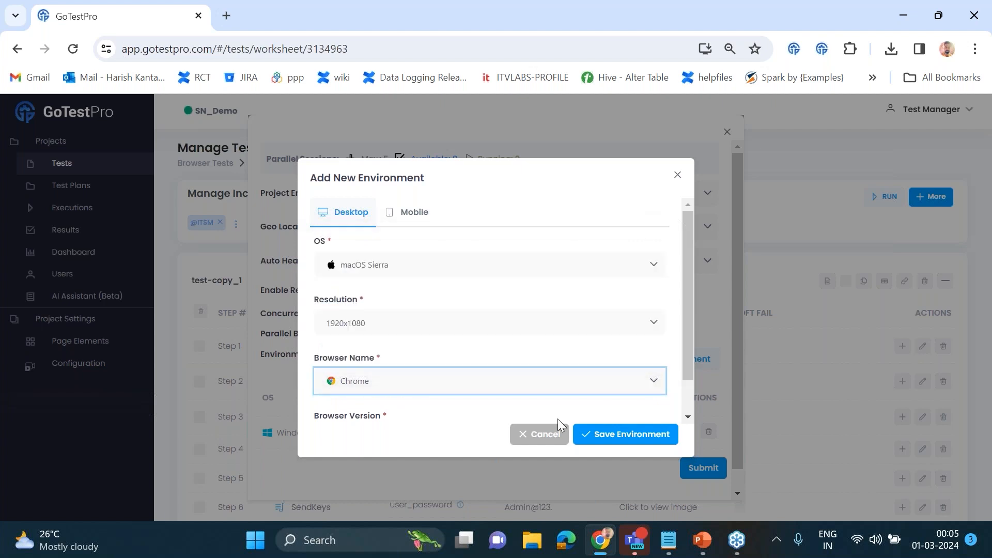
pyautogui.click(596, 434)
# - Start the Manage Incident_copy run on the Windows 11 and macOS Sierra environments, then return to the project's tests list
pyautogui.scroll(-1, 644, 405)
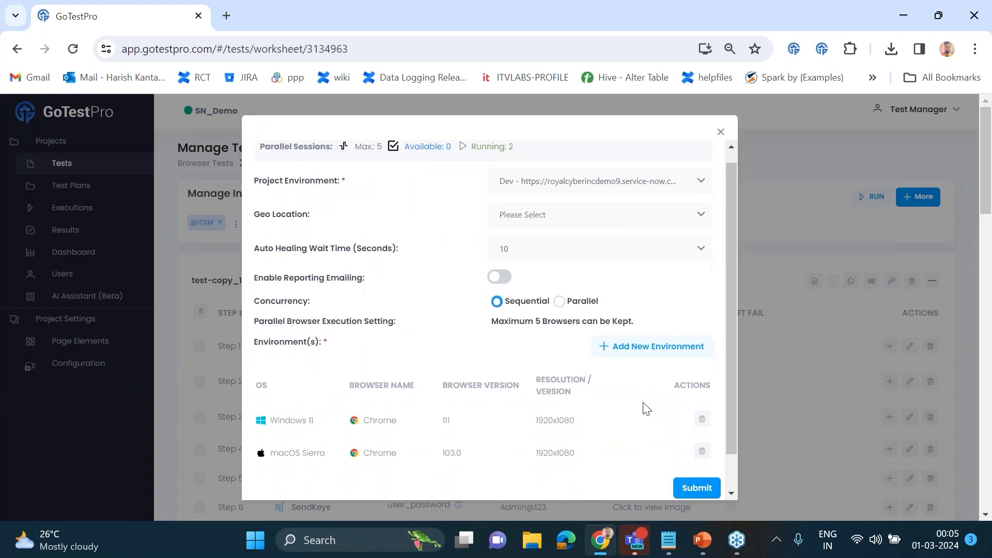
pyautogui.click(684, 453)
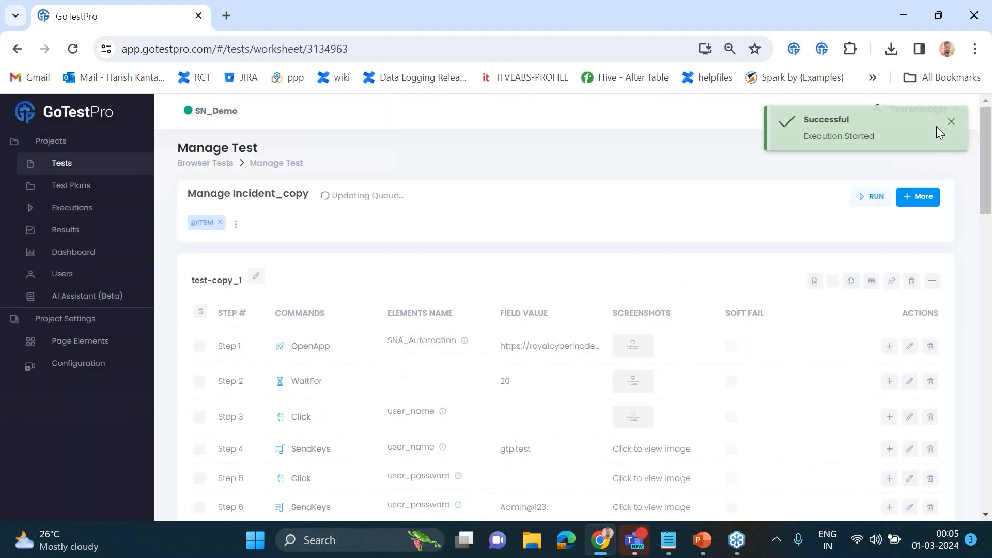
pyautogui.click(949, 129)
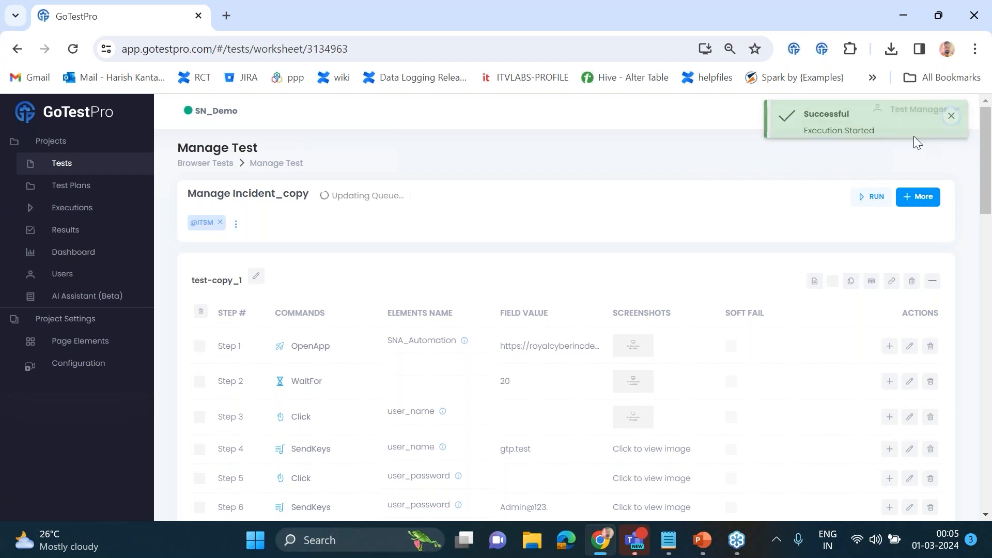
pyautogui.click(104, 169)
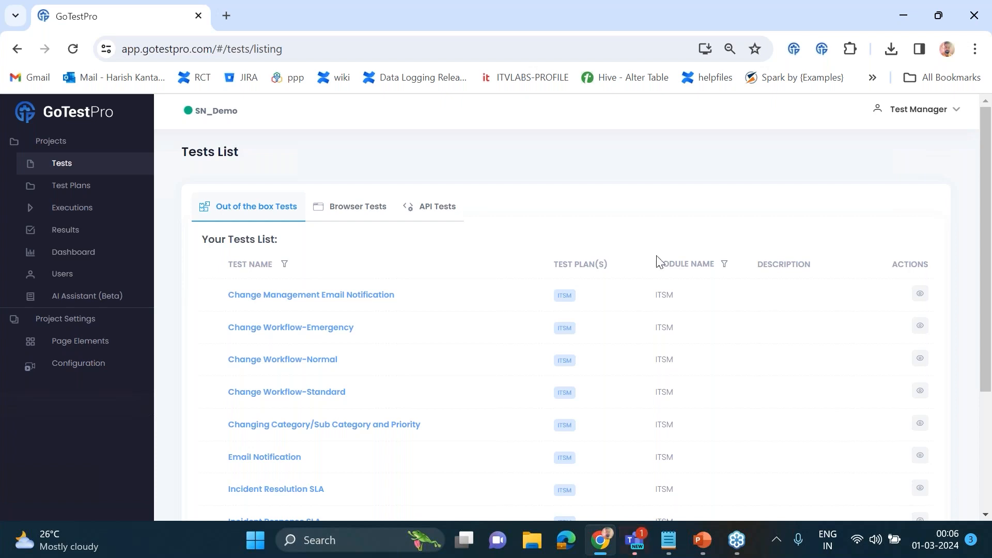
# - Switch to the PowerPoint presentation and select the Thank You slide, number 32
pyautogui.click(703, 541)
pyautogui.click(74, 385)
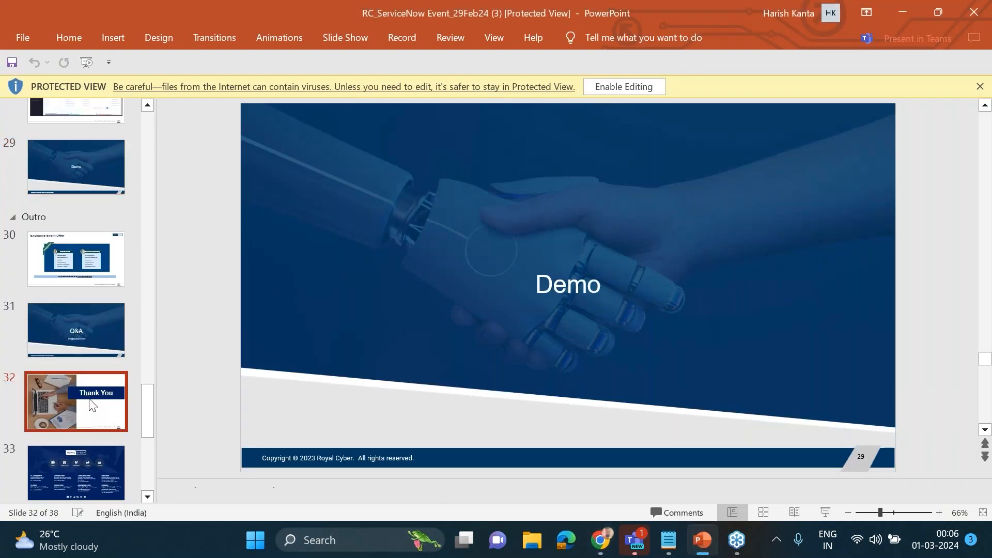